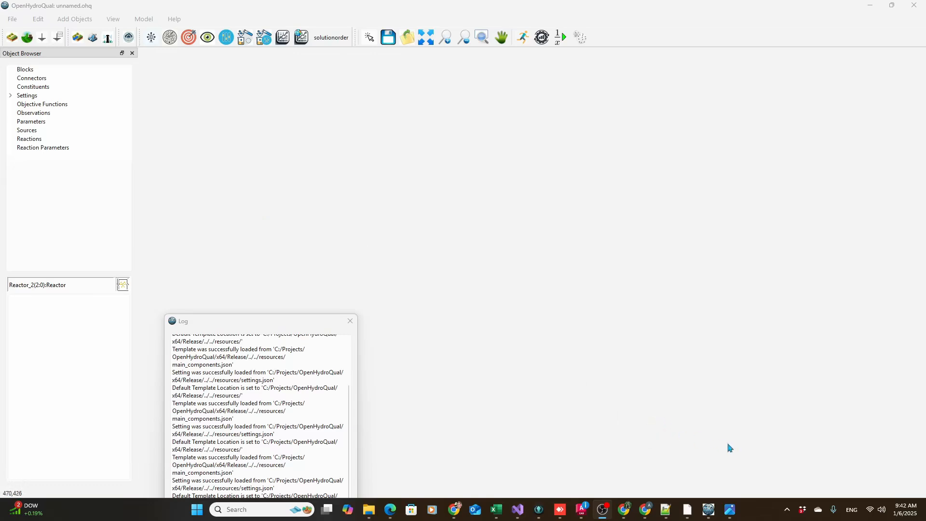
- Bring up the ASM Wizard.png reference diagram and launch the ModelWizard from the OpenHydroQual program group
{"action": "left_click", "coordinate": [730, 510]}
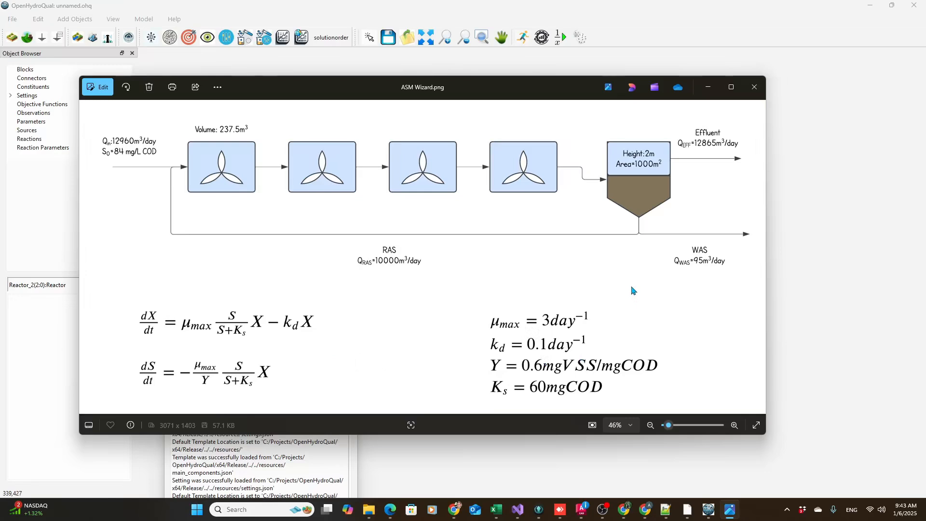
{"action": "left_click", "coordinate": [198, 510]}
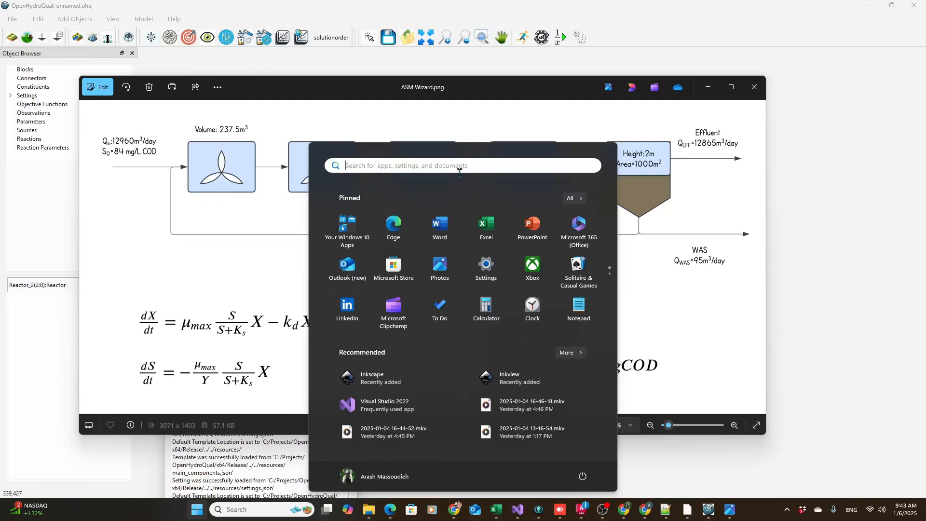
{"action": "left_click", "coordinate": [567, 195]}
{"action": "scroll", "coordinate": [394, 302], "scroll_direction": "down", "scroll_amount": 10}
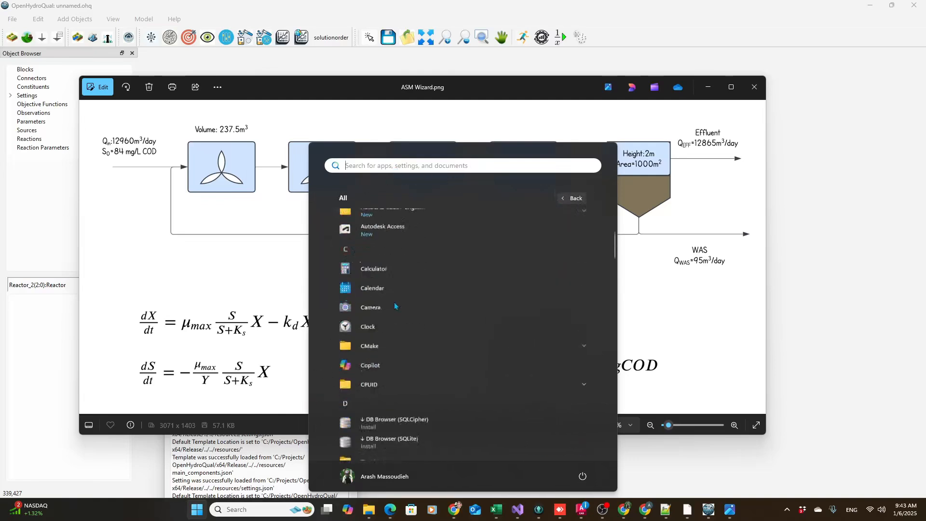
{"action": "scroll", "coordinate": [393, 310], "scroll_direction": "down", "scroll_amount": 10}
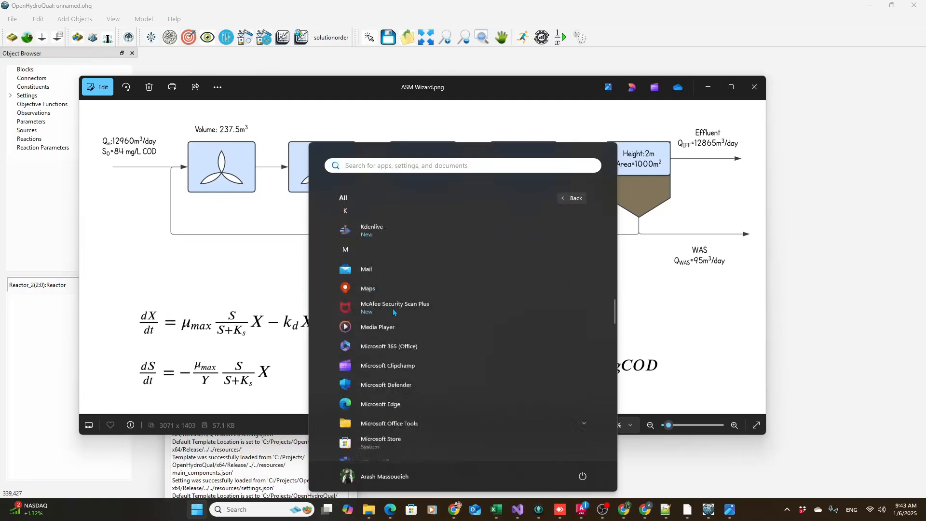
{"action": "scroll", "coordinate": [393, 312], "scroll_direction": "down", "scroll_amount": 8}
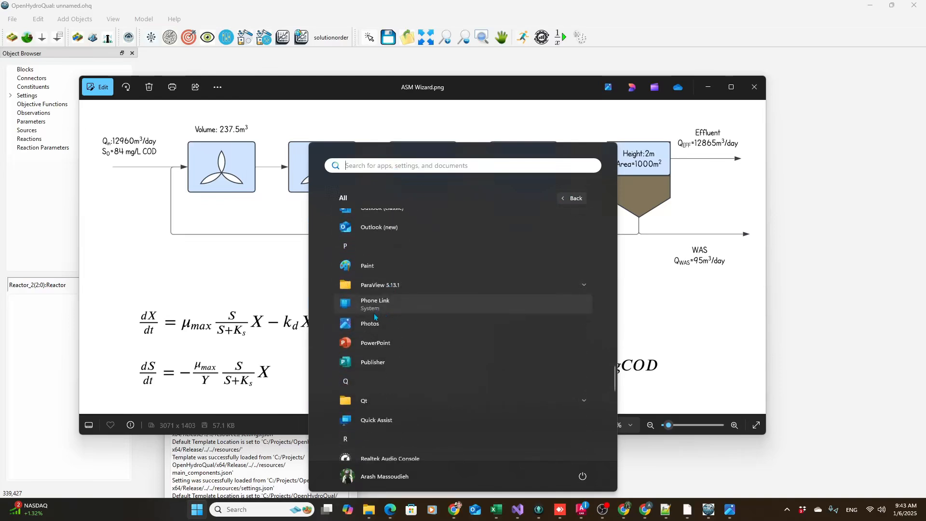
{"action": "scroll", "coordinate": [374, 320], "scroll_direction": "down", "scroll_amount": 4}
{"action": "scroll", "coordinate": [374, 320], "scroll_direction": "up", "scroll_amount": 8}
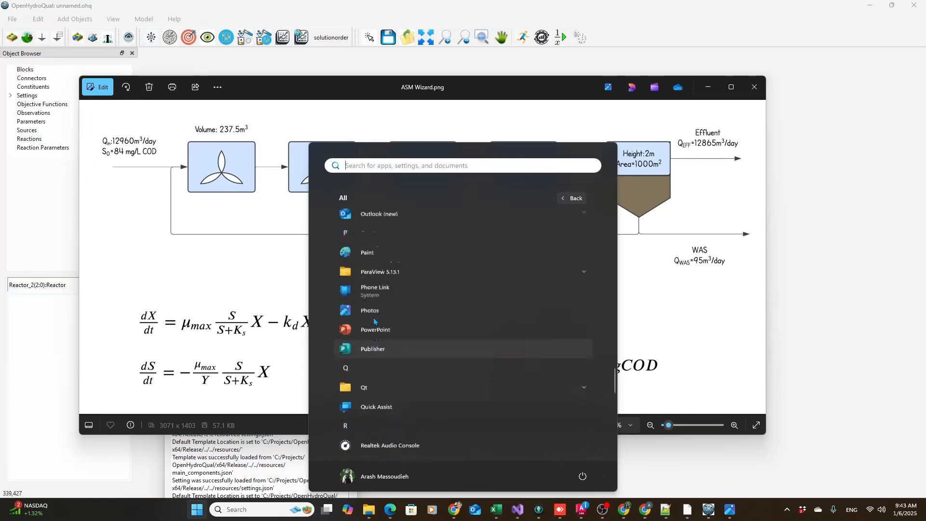
{"action": "left_click", "coordinate": [379, 284]}
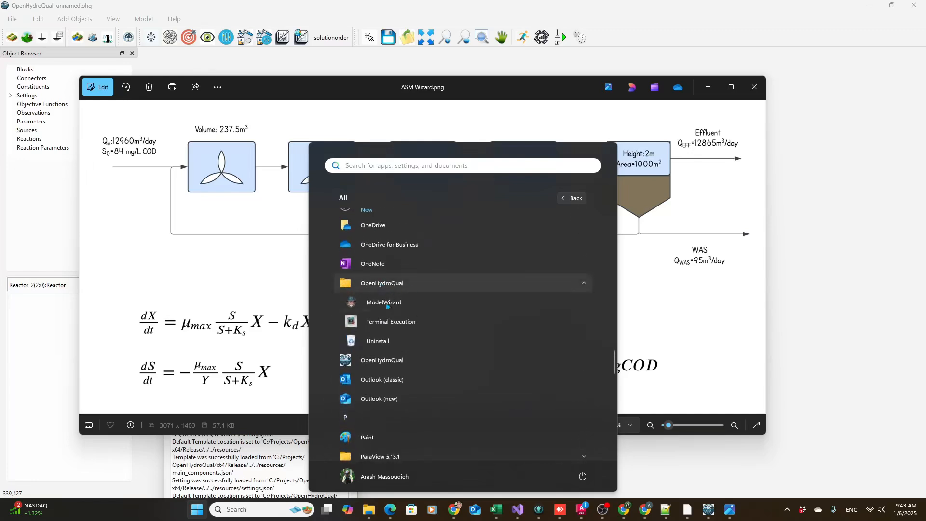
{"action": "left_click", "coordinate": [383, 305]}
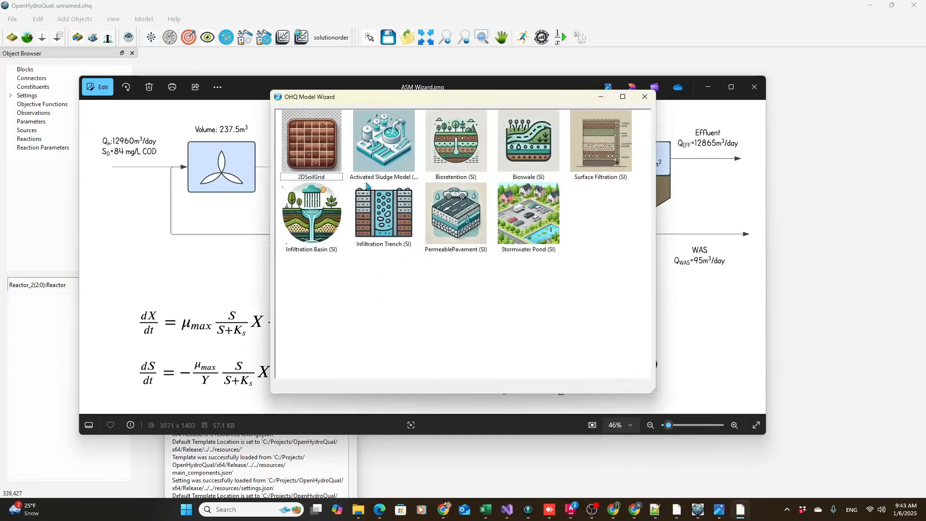
- Open the Activated Sludge Model wizard and set the day of the simulation end date to 30, advancing to the physical parameters
{"action": "left_click", "coordinate": [400, 159]}
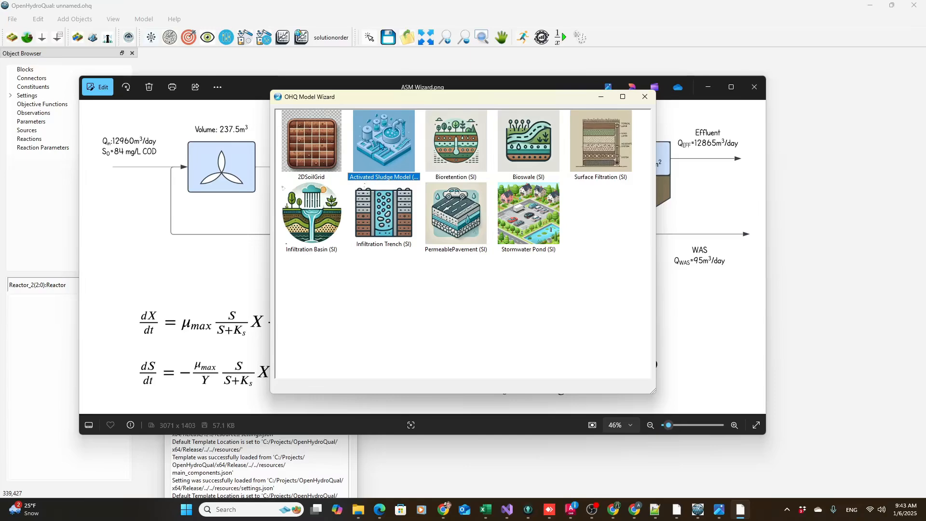
{"action": "double_click", "coordinate": [381, 146]}
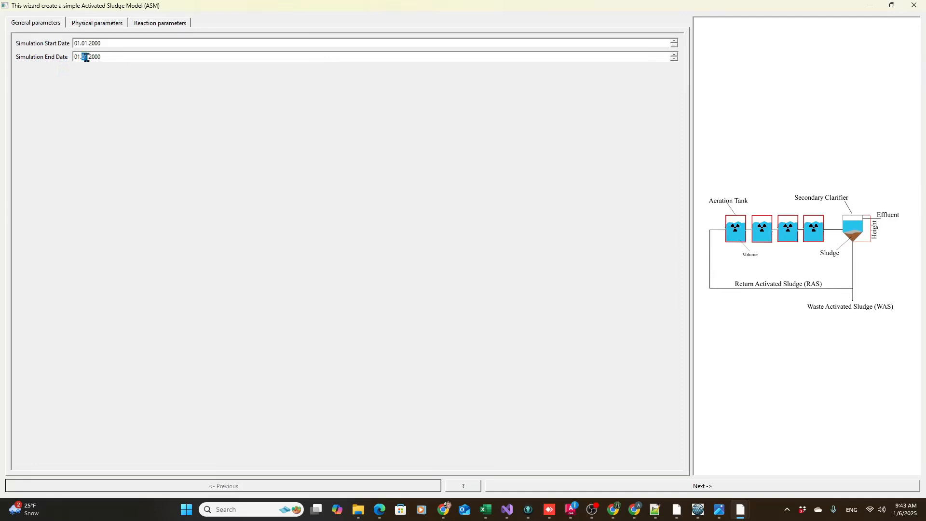
{"action": "type", "text": "30"}
{"action": "left_click", "coordinate": [567, 486]}
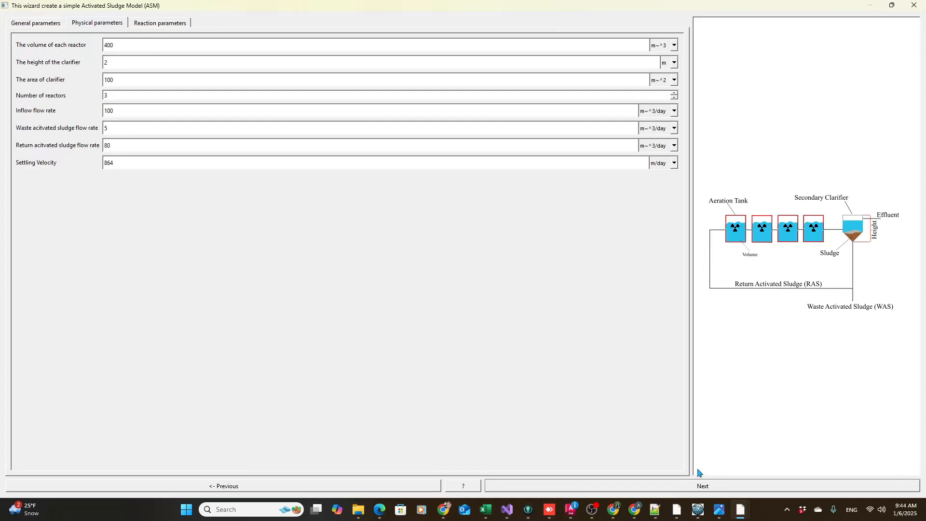
- Set the volume of each reactor to 237.5 m³, as given in the ASM Wizard.png diagram
{"action": "left_click", "coordinate": [719, 512]}
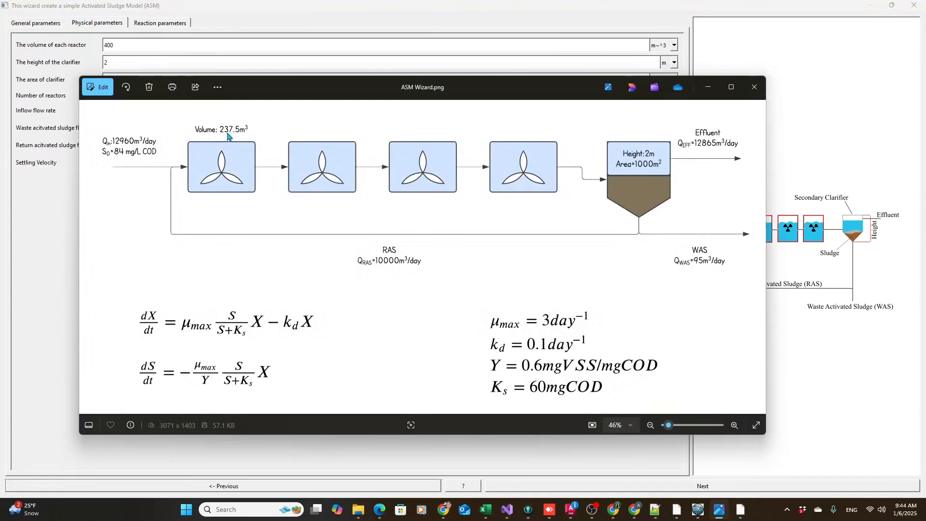
{"action": "left_click", "coordinate": [145, 44]}
{"action": "left_click_drag", "start_coordinate": [145, 44], "coordinate": [101, 43]}
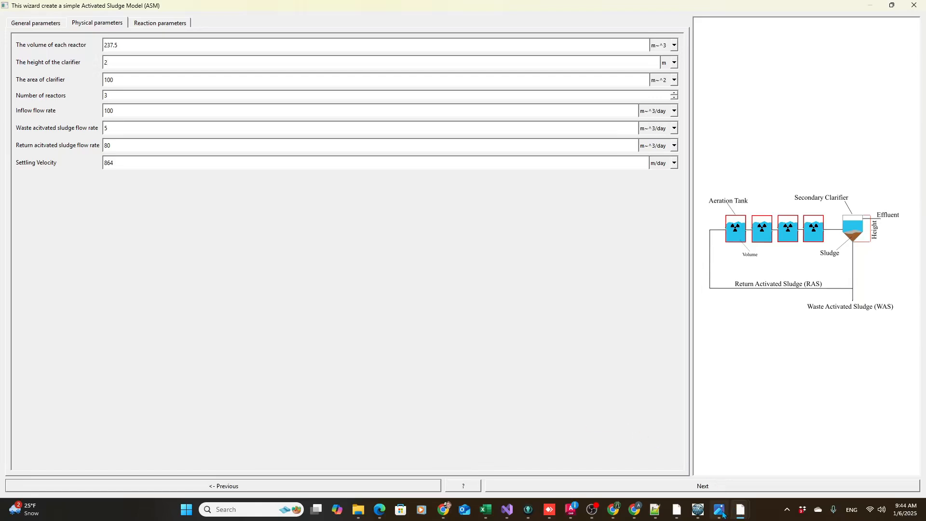
- Consult the diagram for the clarifier dimensions, and set the clarifier area to 1000 m² and the number of reactors to 4
{"action": "mouse_move", "coordinate": [719, 510]}
{"action": "left_click", "coordinate": [723, 472]}
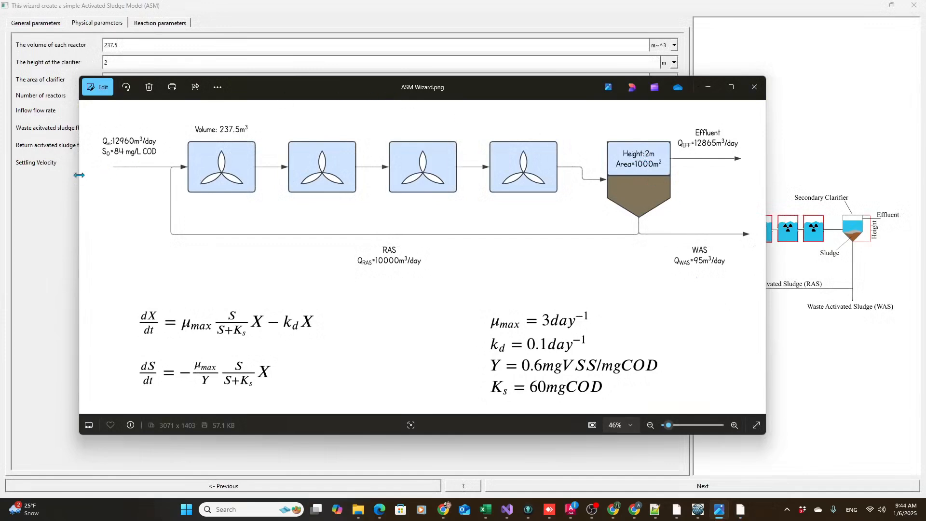
{"action": "left_click", "coordinate": [127, 63]}
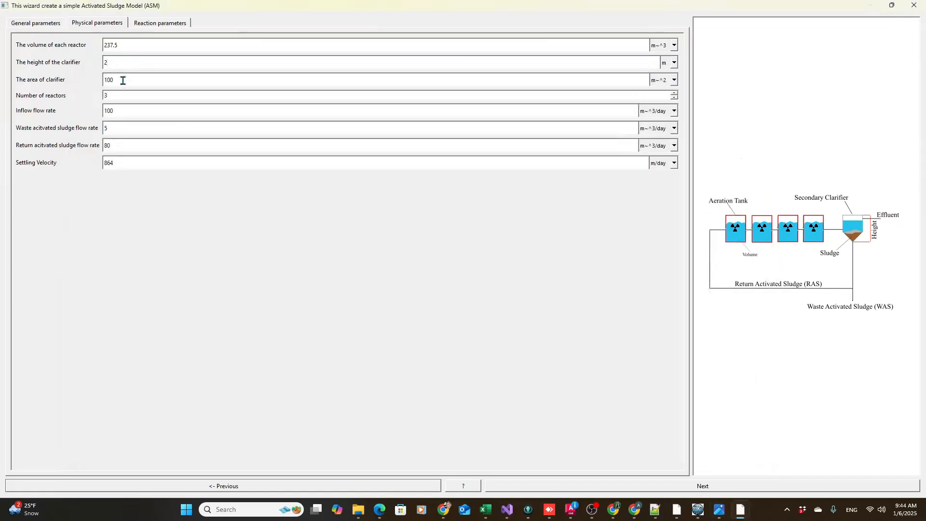
{"action": "mouse_move", "coordinate": [719, 510]}
{"action": "left_click", "coordinate": [727, 470]}
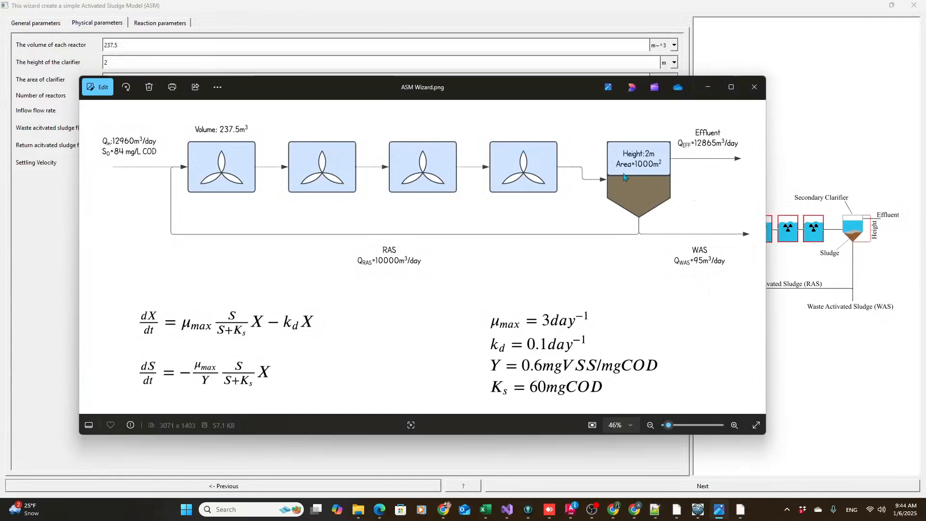
{"action": "left_click", "coordinate": [122, 63]}
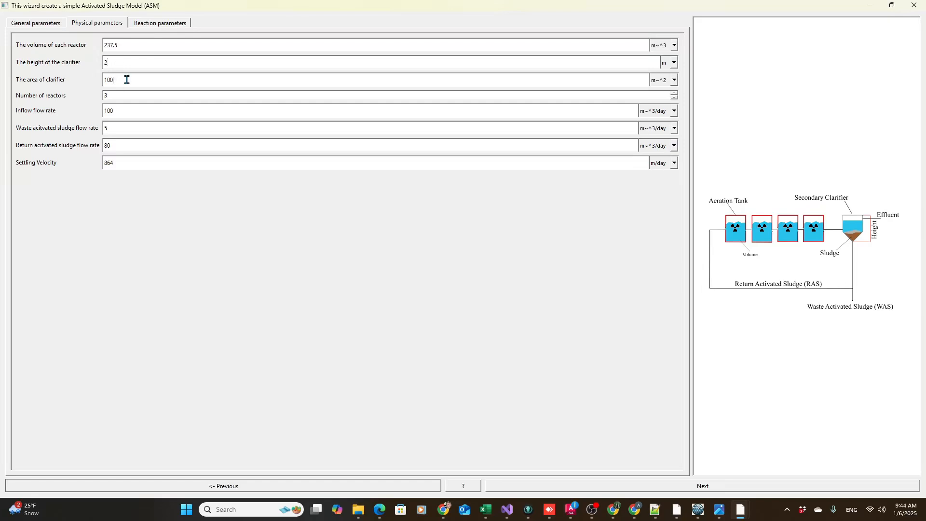
{"action": "left_click_drag", "start_coordinate": [117, 97], "coordinate": [83, 90]}
- Set the inflow flow rate to 12960 m³/day and the waste activated sludge flow rate to 95 m³/day from the diagram
{"action": "left_click_drag", "start_coordinate": [118, 107], "coordinate": [91, 110]}
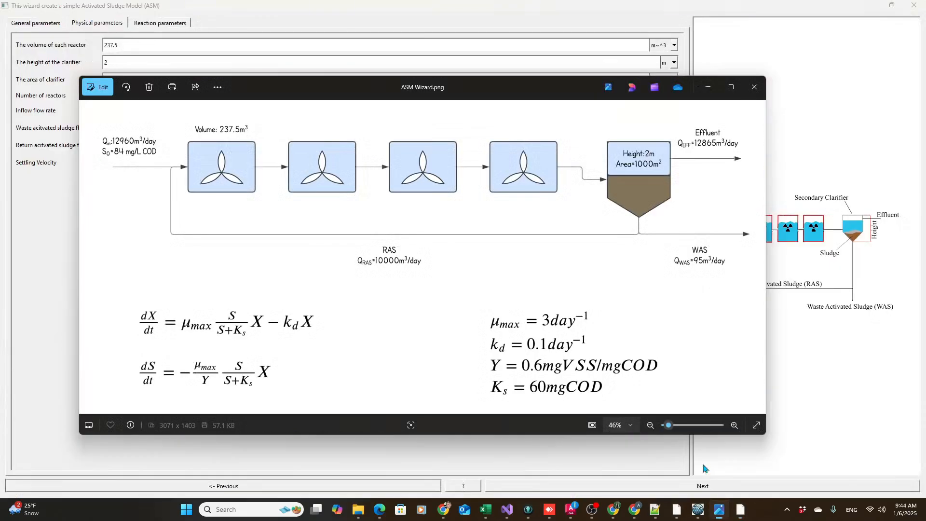
{"action": "left_click", "coordinate": [715, 476]}
{"action": "left_click", "coordinate": [136, 62]}
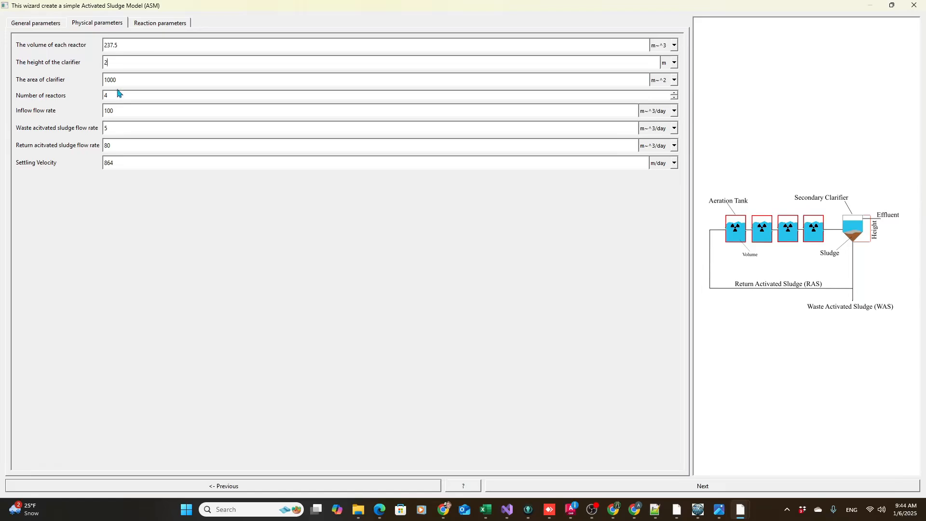
{"action": "left_click_drag", "start_coordinate": [116, 111], "coordinate": [97, 112]}
{"action": "left_click_drag", "start_coordinate": [120, 129], "coordinate": [102, 126]}
{"action": "mouse_move", "coordinate": [719, 504]}
{"action": "left_click", "coordinate": [717, 455]}
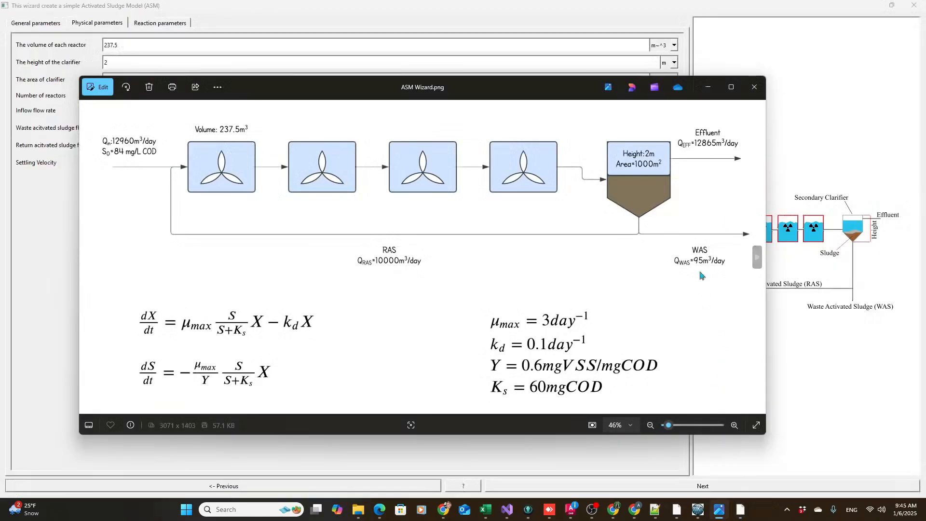
{"action": "left_click", "coordinate": [38, 198]}
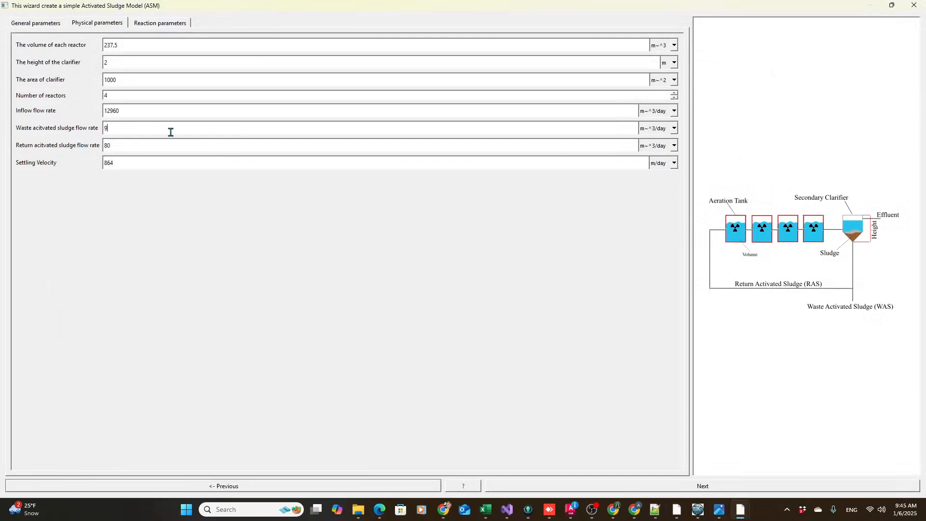
- Set the return activated sludge flow rate to the diagram's 10000 m³/day and advance to the reaction parameters
{"action": "left_click_drag", "start_coordinate": [129, 148], "coordinate": [62, 145]}
{"action": "mouse_move", "coordinate": [698, 514]}
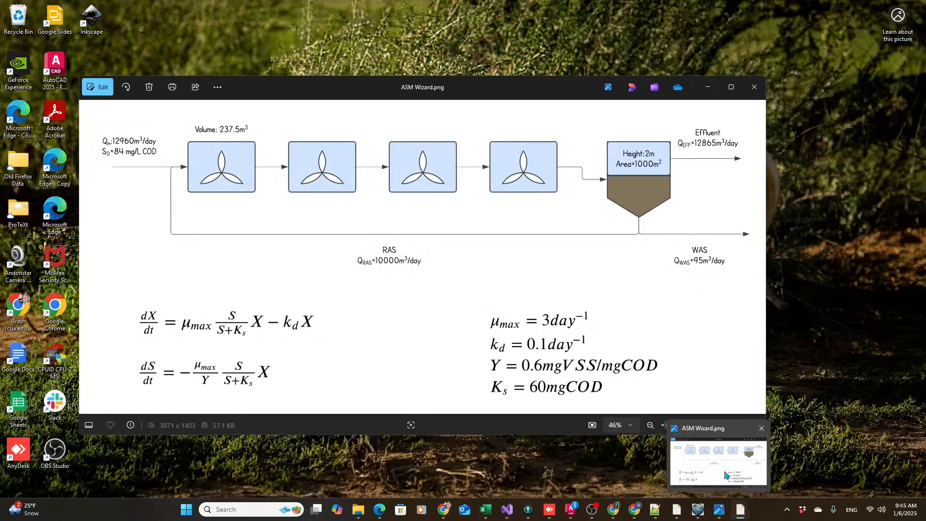
{"action": "left_click", "coordinate": [712, 458]}
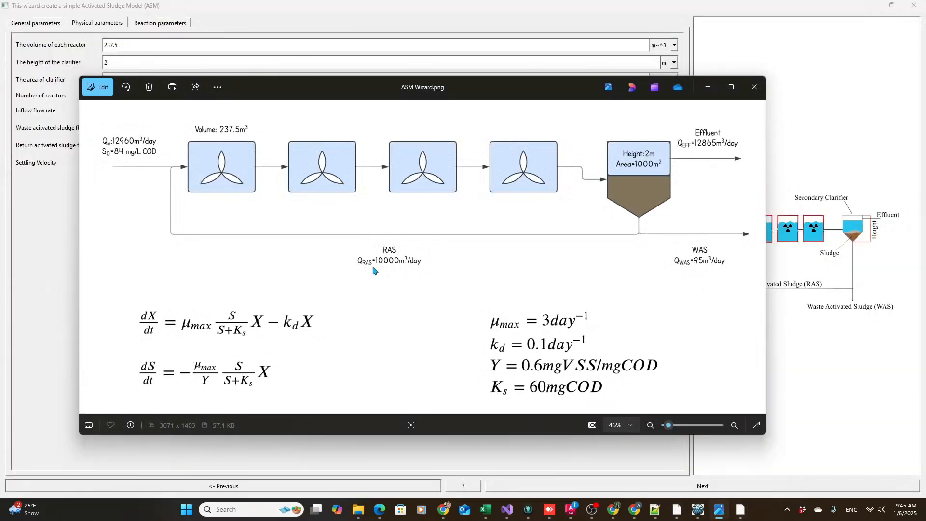
{"action": "left_click", "coordinate": [69, 245]}
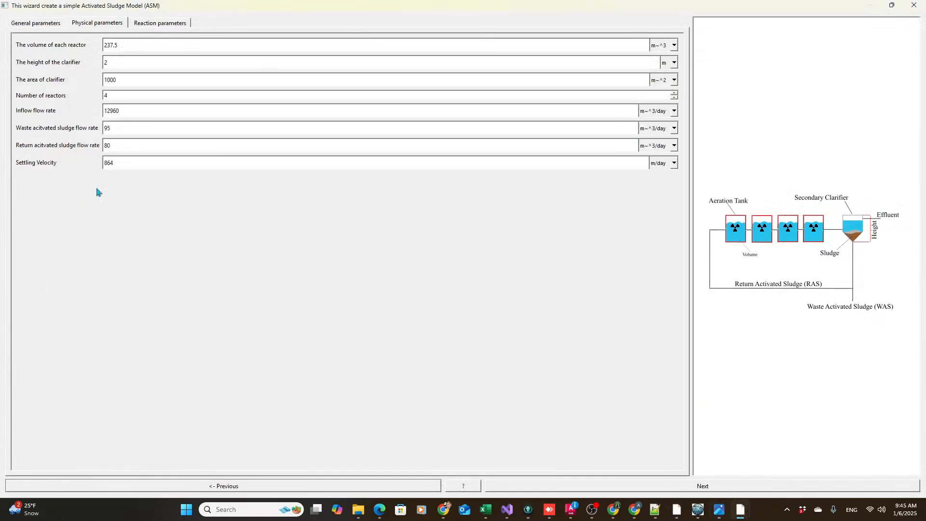
{"action": "left_click_drag", "start_coordinate": [116, 145], "coordinate": [103, 147]}
{"action": "left_click", "coordinate": [516, 486]}
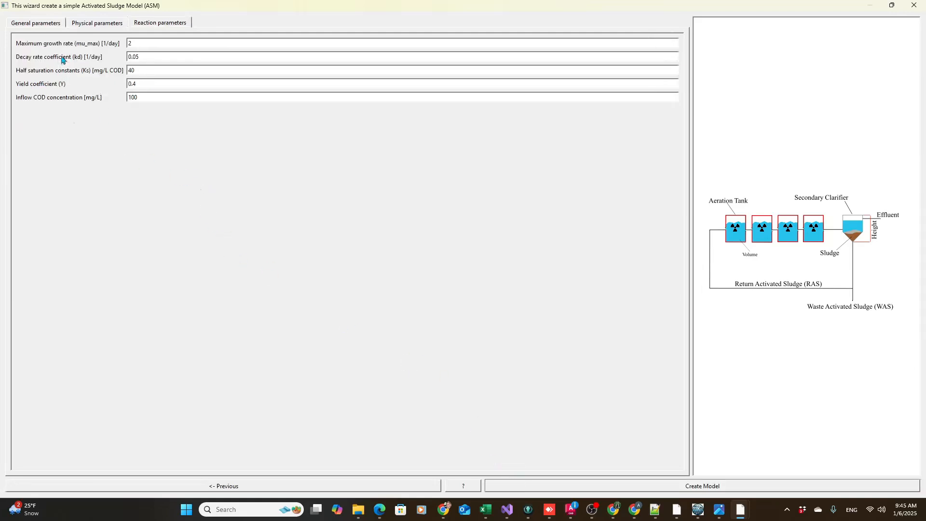
- Set the maximum growth rate to 3 per day and the decay rate coefficient to 0.1 per day, following the diagram
{"action": "mouse_move", "coordinate": [719, 506]}
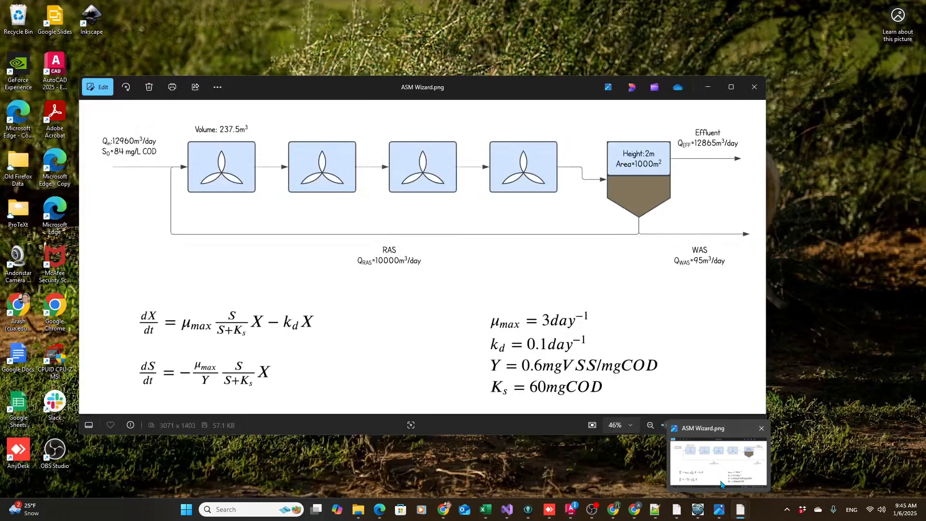
{"action": "left_click", "coordinate": [720, 483]}
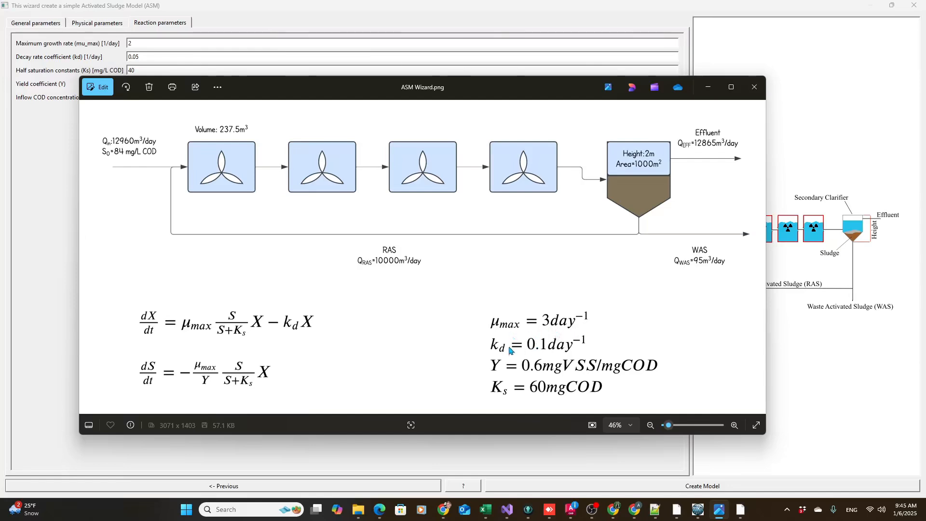
{"action": "mouse_move", "coordinate": [142, 44]}
{"action": "left_mouse_down"}
{"action": "mouse_move", "coordinate": [110, 43]}
{"action": "mouse_move", "coordinate": [125, 47]}
{"action": "left_mouse_up"}
{"action": "type", "text": "3"}
{"action": "double_click", "coordinate": [132, 56]}
{"action": "type", "text": "0.1"}
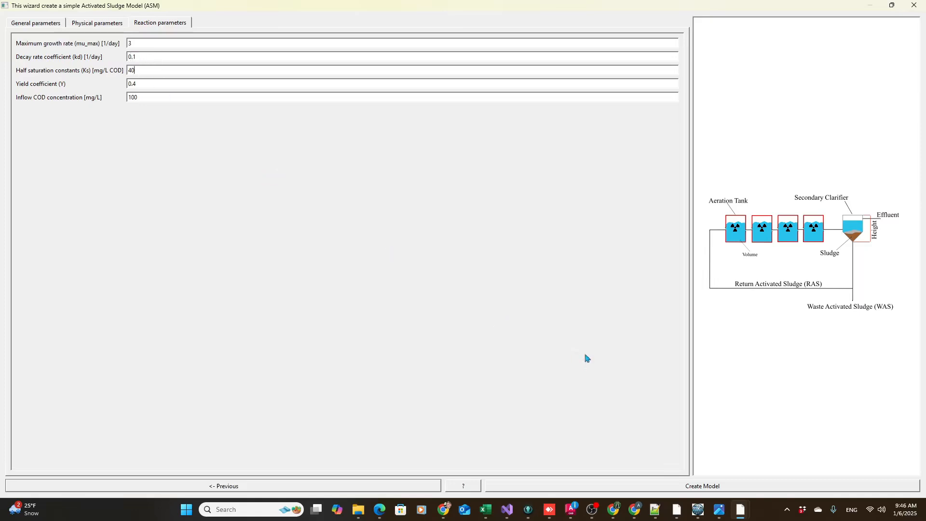
- Set the half saturation constant to 60 mg/L COD and the yield coefficient to 0.6, following the diagram
{"action": "mouse_move", "coordinate": [719, 515]}
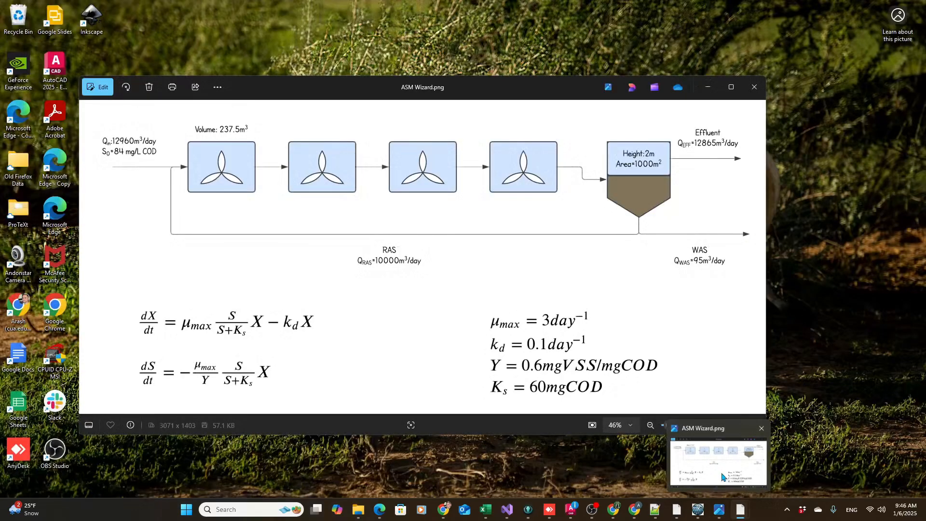
{"action": "left_click", "coordinate": [719, 461]}
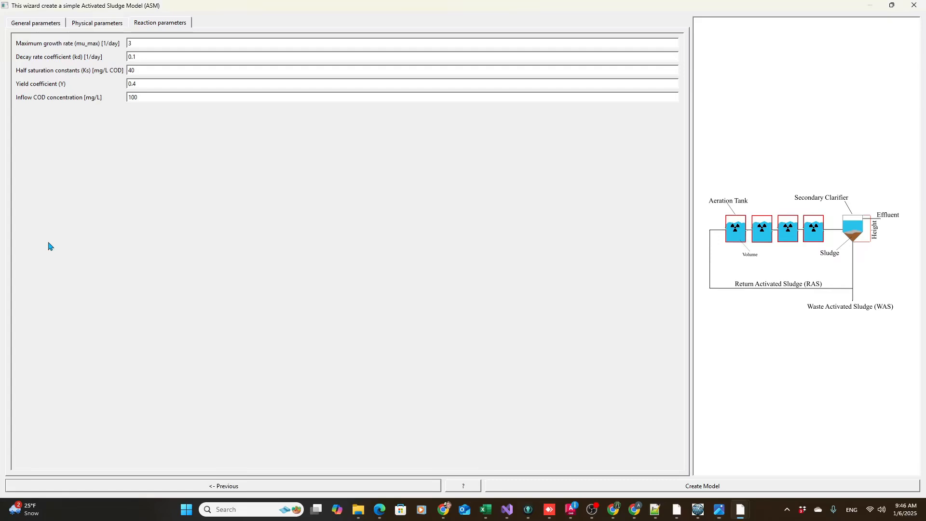
{"action": "left_click", "coordinate": [50, 246]}
{"action": "double_click", "coordinate": [139, 70]}
{"action": "double_click", "coordinate": [134, 83]}
{"action": "type", "text": "6"}
- Check the influent COD in the diagram and set the inflow COD concentration to 84 mg/L
{"action": "mouse_move", "coordinate": [719, 510]}
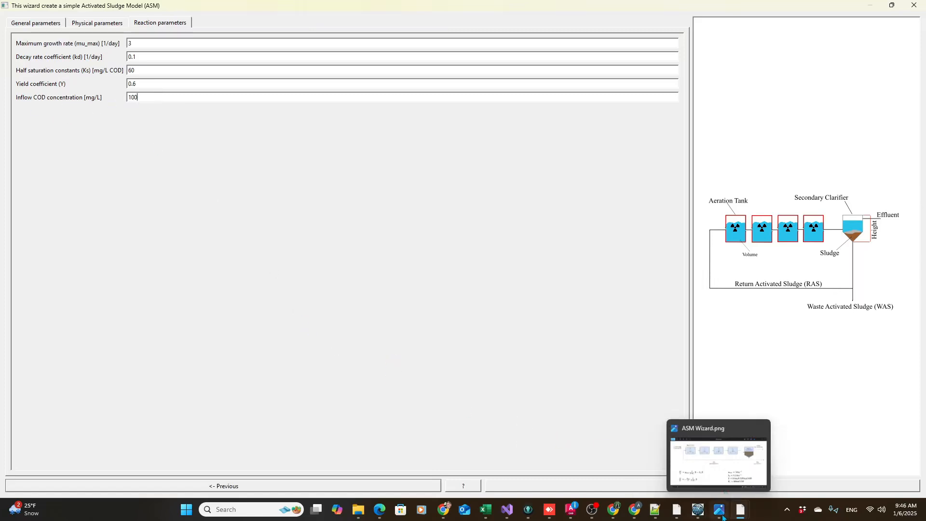
{"action": "left_click", "coordinate": [723, 477]}
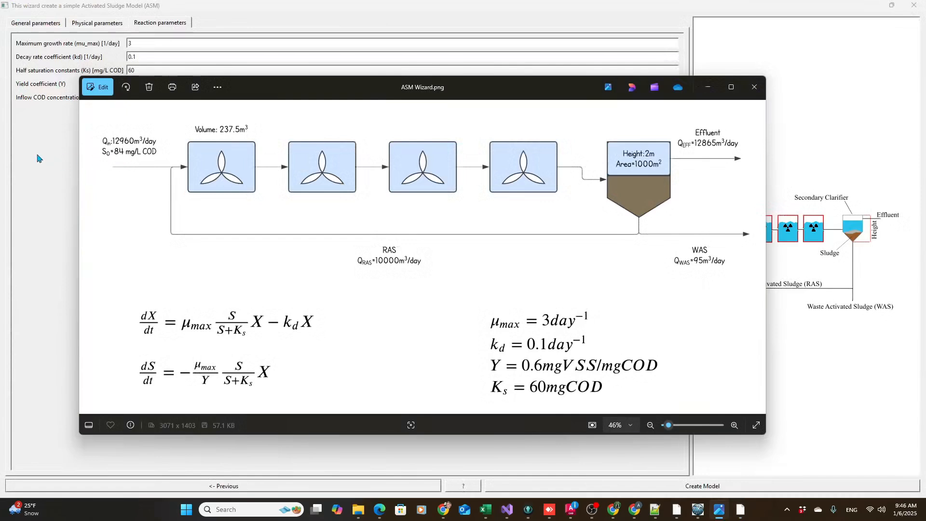
{"action": "left_click", "coordinate": [56, 150]}
{"action": "left_click_drag", "start_coordinate": [141, 97], "coordinate": [120, 100]}
{"action": "type", "text": "84"}
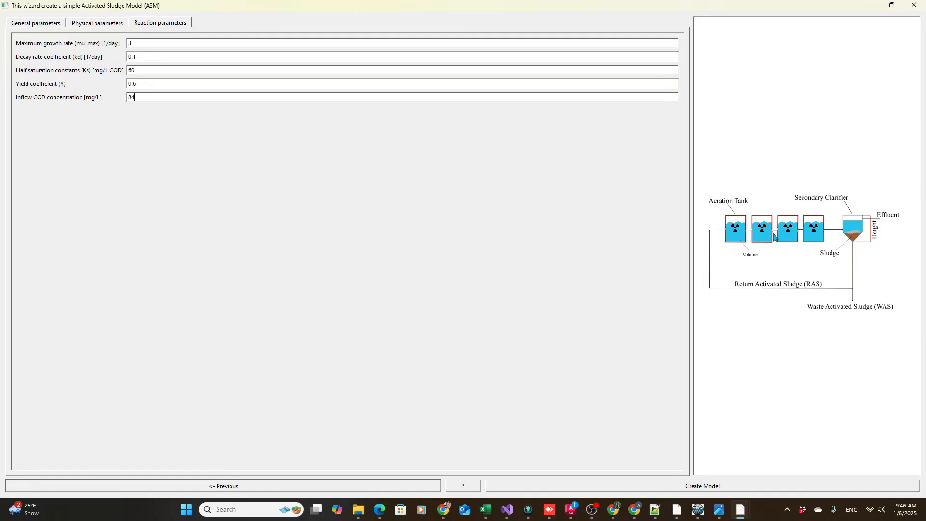
- Open the wizard's help document and review the model equations, system diagram and descriptions of the physical and reaction parameters
{"action": "left_click", "coordinate": [463, 486]}
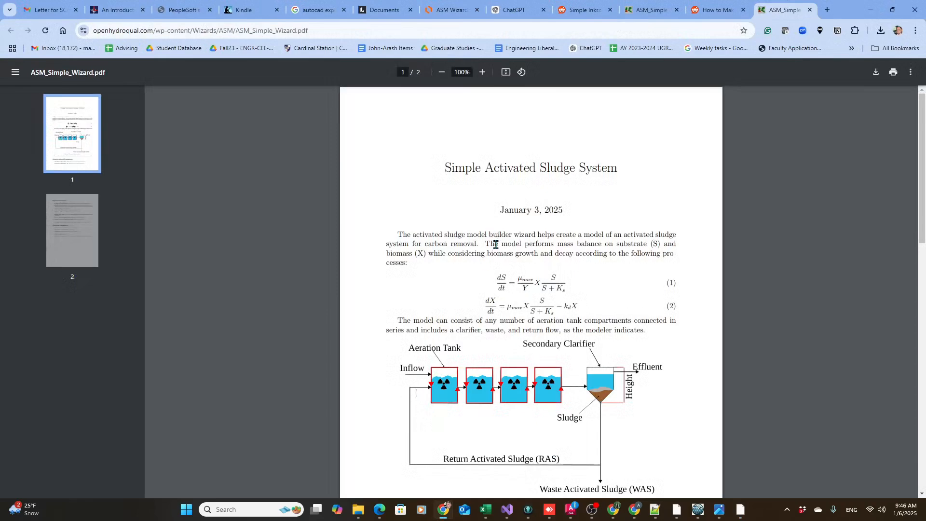
{"action": "scroll", "coordinate": [481, 266], "scroll_direction": "down", "scroll_amount": 1}
{"action": "scroll", "coordinate": [481, 266], "scroll_direction": "down", "scroll_amount": 10}
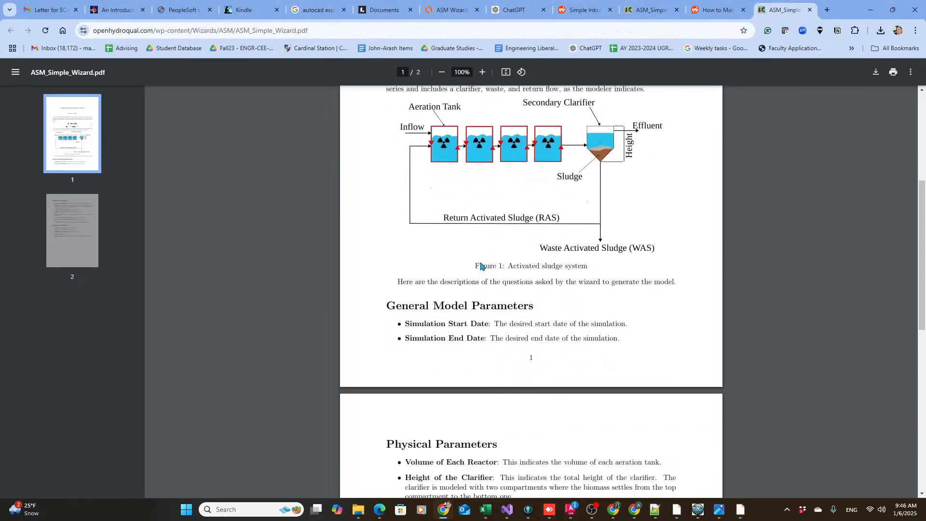
{"action": "scroll", "coordinate": [424, 295], "scroll_direction": "down", "scroll_amount": 3}
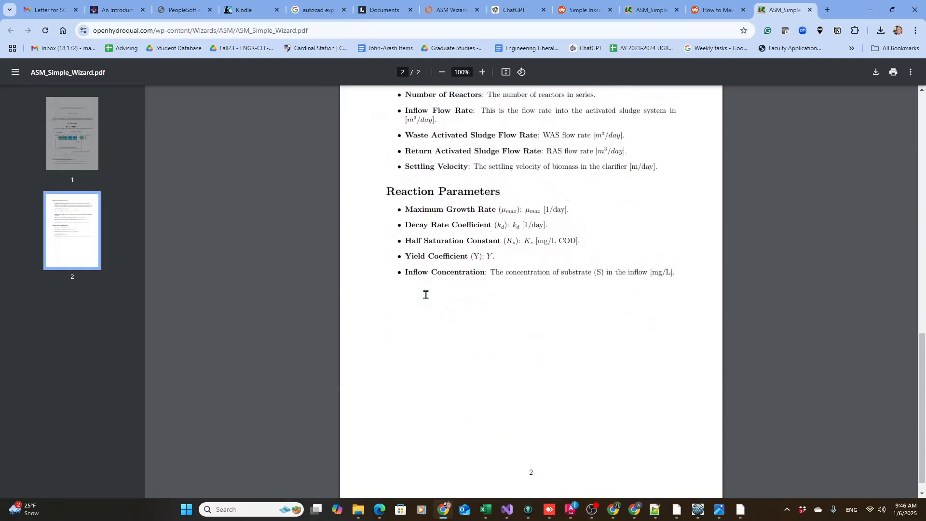
{"action": "scroll", "coordinate": [424, 294], "scroll_direction": "up", "scroll_amount": 20}
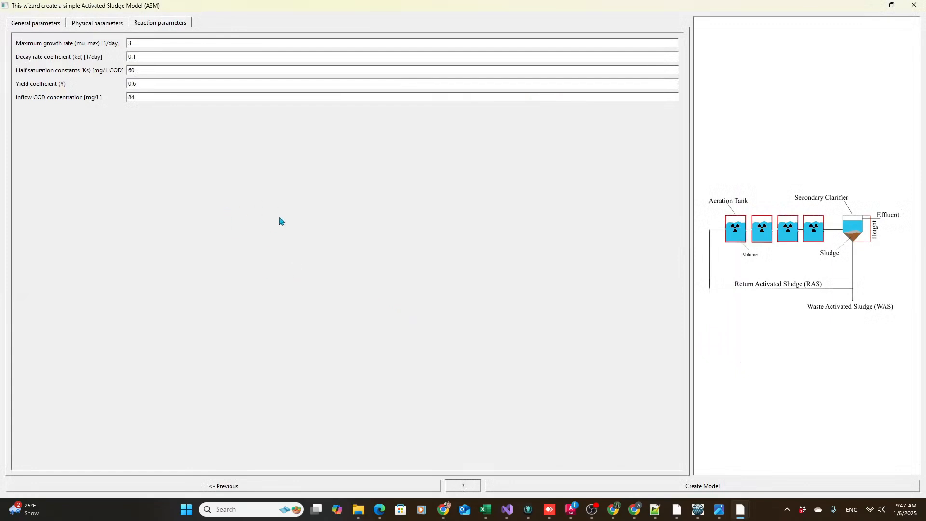
- Create the model from the wizard and save it in the Documents folder as ASM_Demo
{"action": "left_click", "coordinate": [603, 488]}
{"action": "scroll", "coordinate": [501, 251], "scroll_direction": "down", "scroll_amount": 5}
{"action": "scroll", "coordinate": [417, 258], "scroll_direction": "up", "scroll_amount": 5}
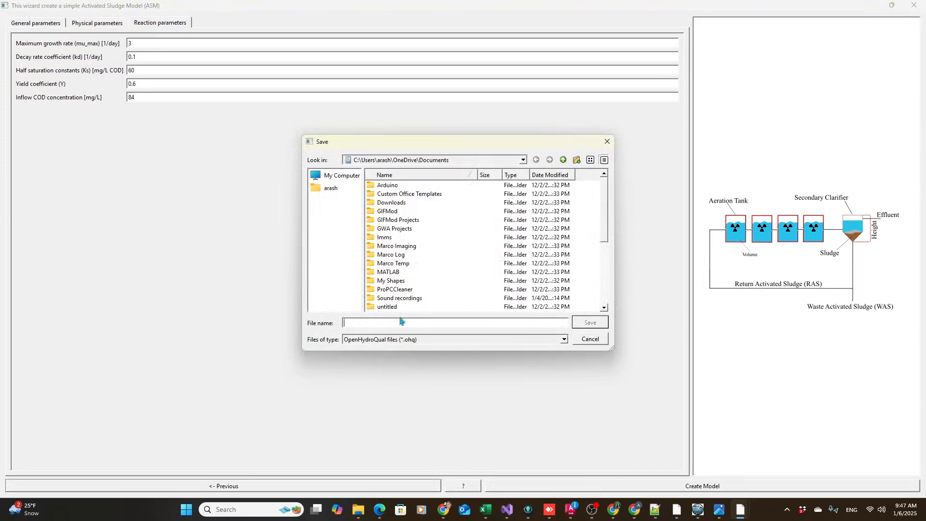
{"action": "type", "text": "ASM_Demo"}
{"action": "key", "text": "Return"}
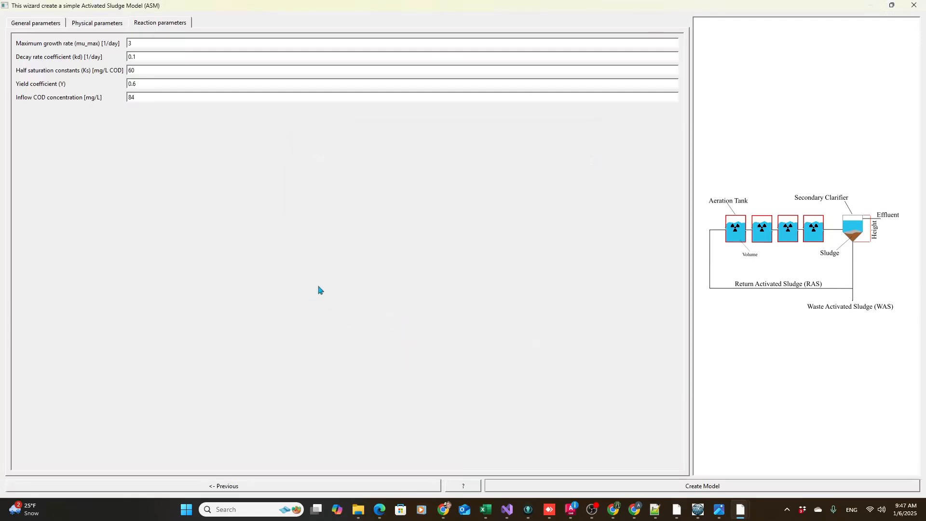
- Switch to the main OpenHydroQual window and open ASM_Demo.ohq from the Documents folder
{"action": "left_click", "coordinate": [698, 512]}
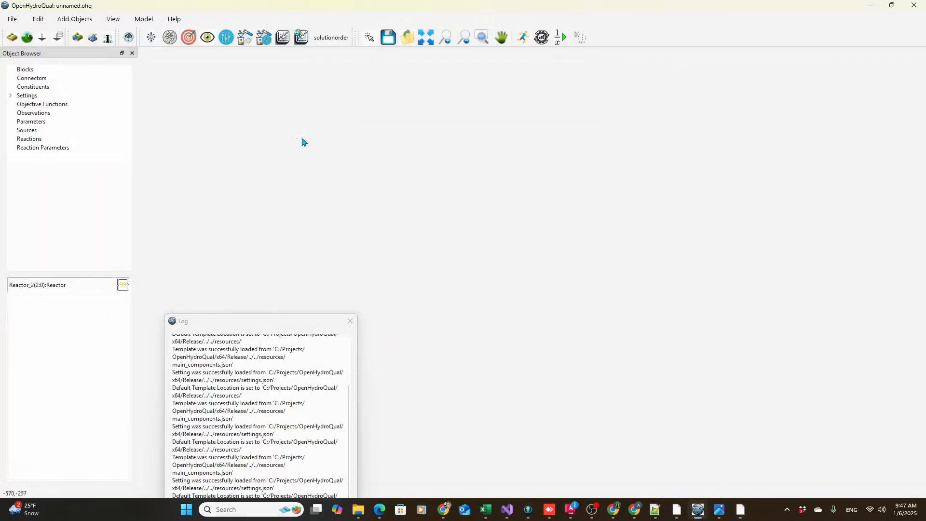
{"action": "left_click", "coordinate": [12, 19]}
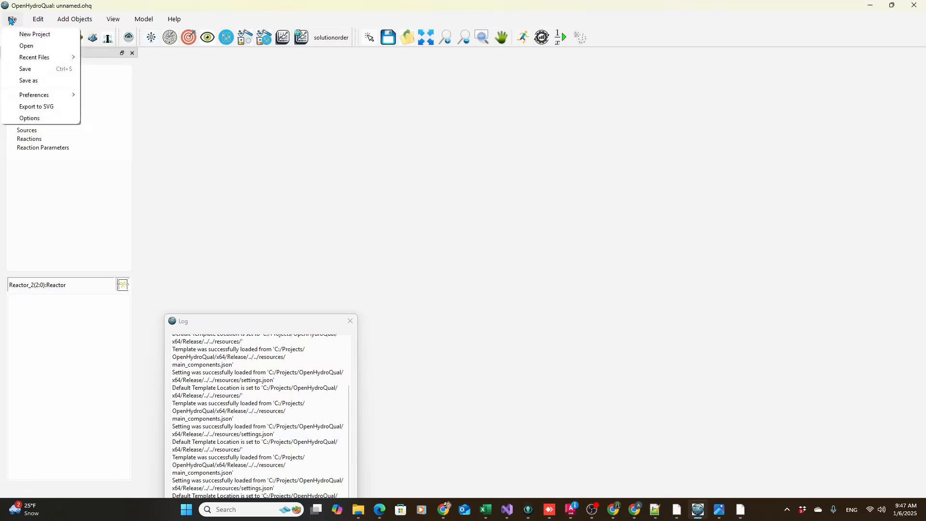
{"action": "left_click", "coordinate": [25, 45]}
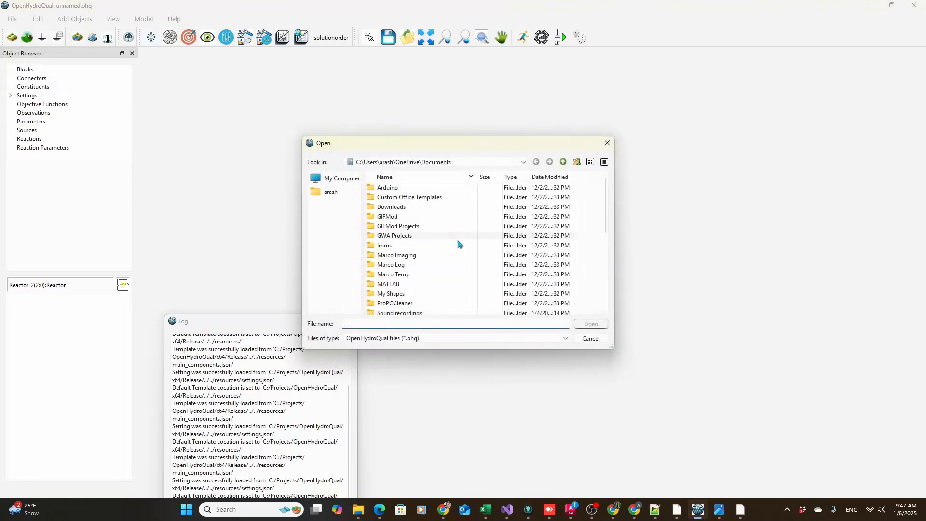
{"action": "scroll", "coordinate": [453, 242], "scroll_direction": "down", "scroll_amount": 6}
{"action": "left_click", "coordinate": [384, 266]}
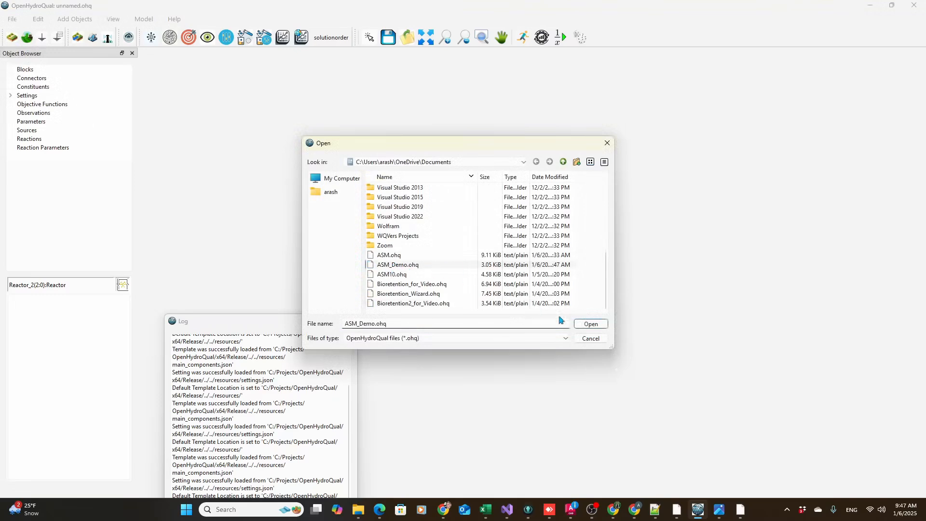
{"action": "left_click", "coordinate": [589, 323]}
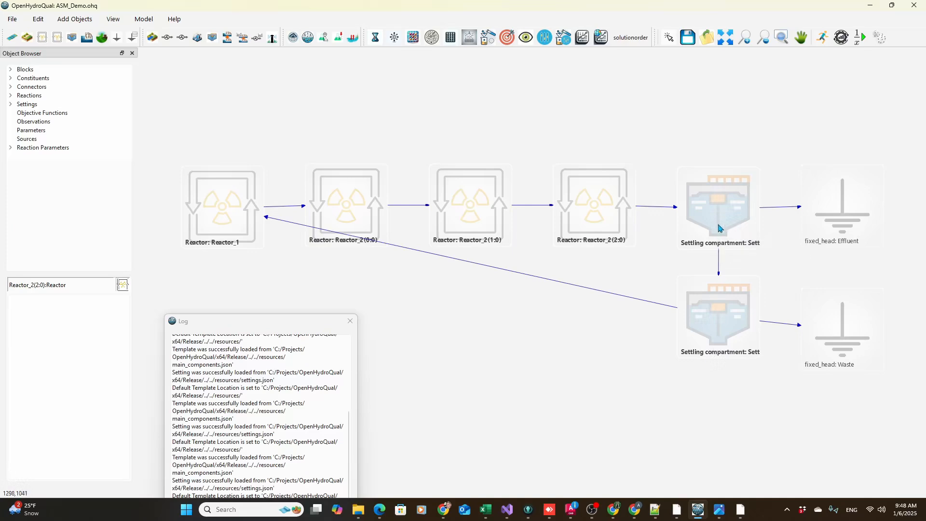
- Inspect the properties of the link between the two settling compartments, run the simulation and dismiss its status window
{"action": "left_click", "coordinate": [718, 266]}
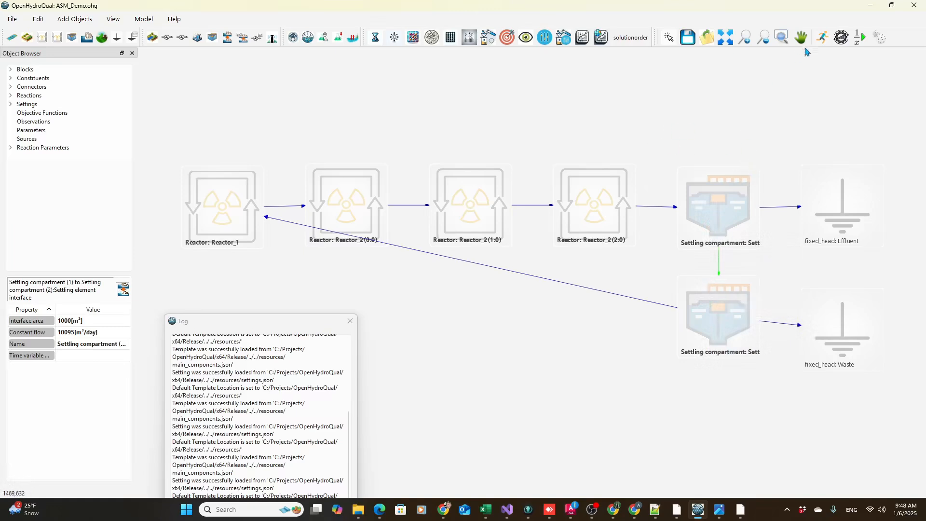
{"action": "left_click", "coordinate": [823, 40]}
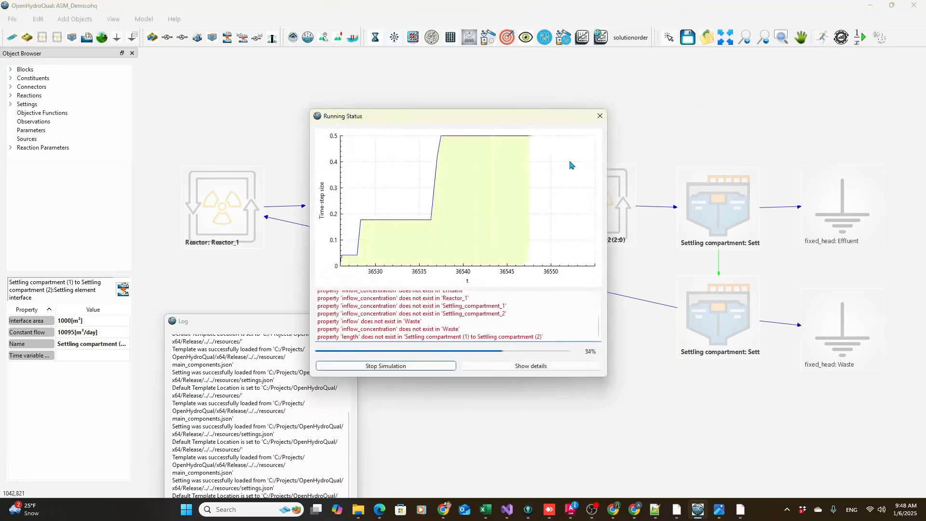
{"action": "left_click", "coordinate": [598, 116]}
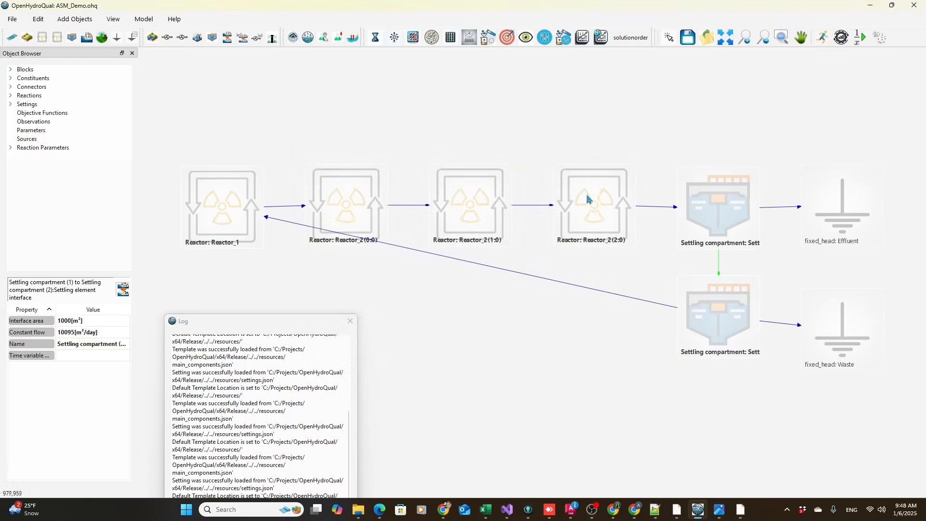
- Plot the S_s concentration results for the last reactor, Reactor_2(2:0), and move the plot clear of that reactor
{"action": "right_click", "coordinate": [584, 209]}
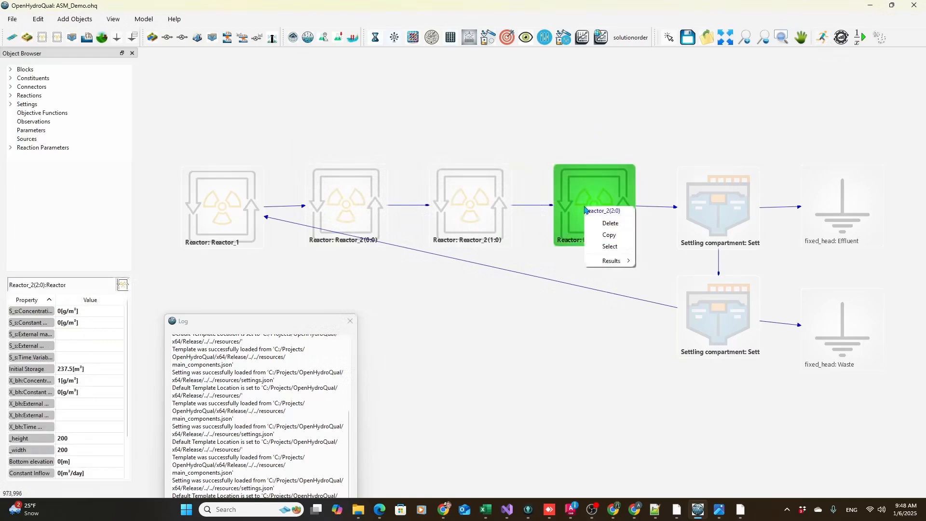
{"action": "mouse_move", "coordinate": [607, 261]}
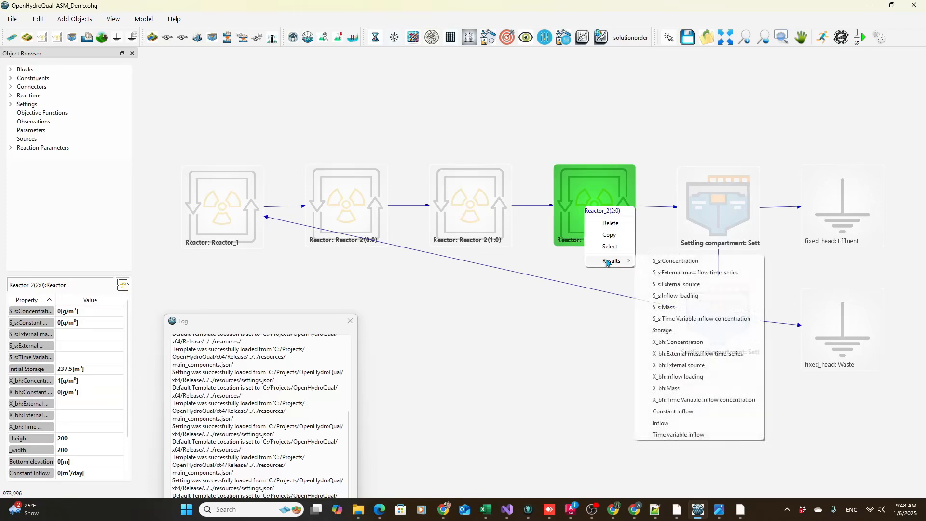
{"action": "left_click", "coordinate": [667, 263]}
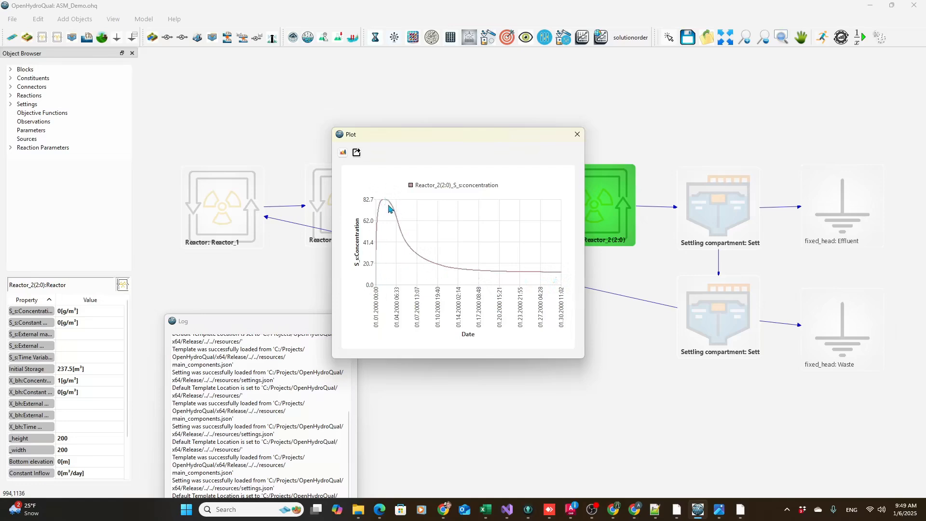
{"action": "left_click_drag", "start_coordinate": [434, 139], "coordinate": [332, 130]}
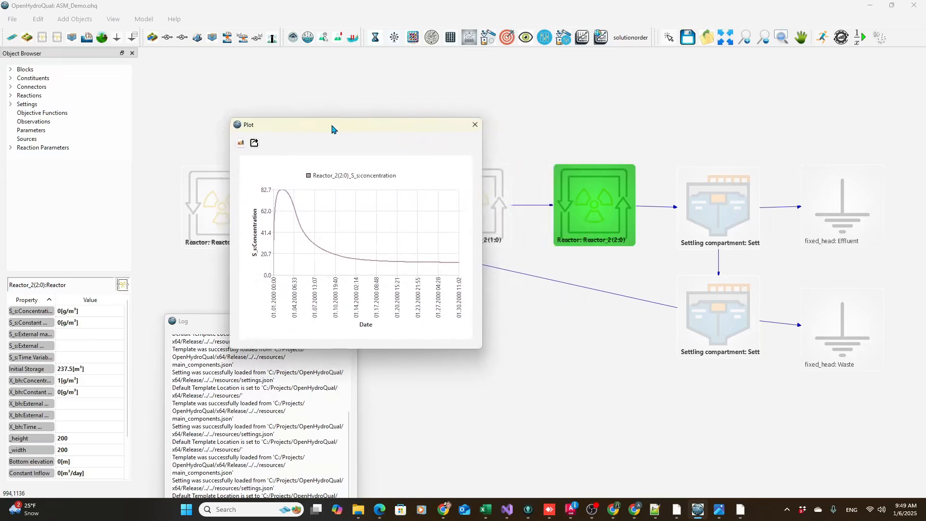
- Plot the X_bh concentration for Reactor_2(2:0) beside the S_s plot to compare them, and close both plots
{"action": "right_click", "coordinate": [606, 215]}
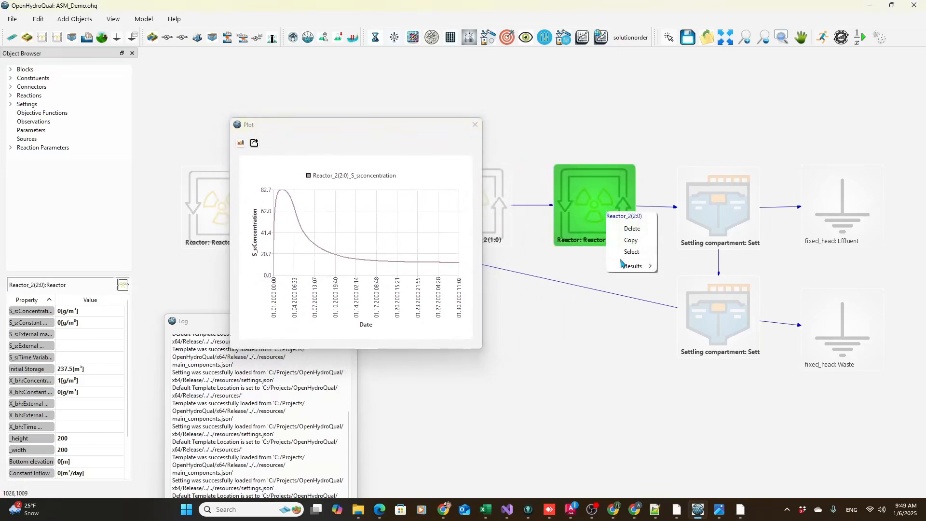
{"action": "mouse_move", "coordinate": [623, 267]}
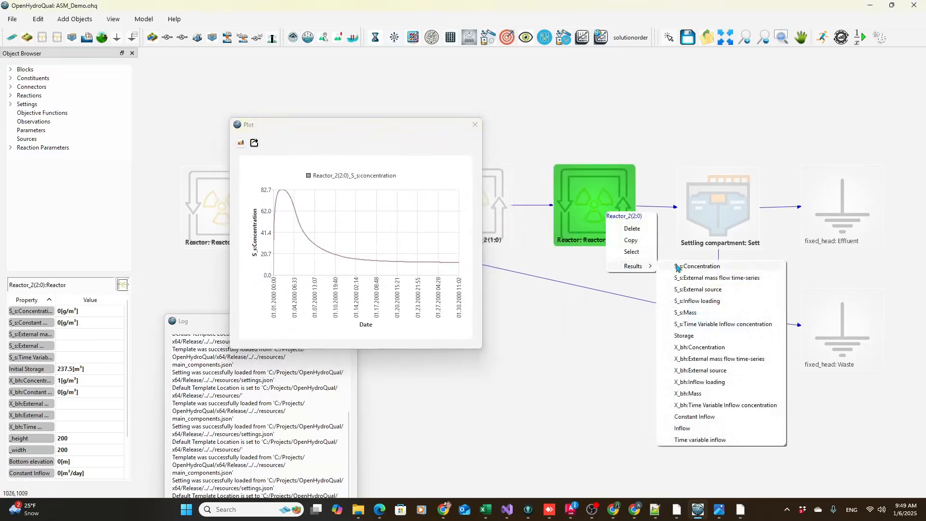
{"action": "left_click", "coordinate": [697, 348]}
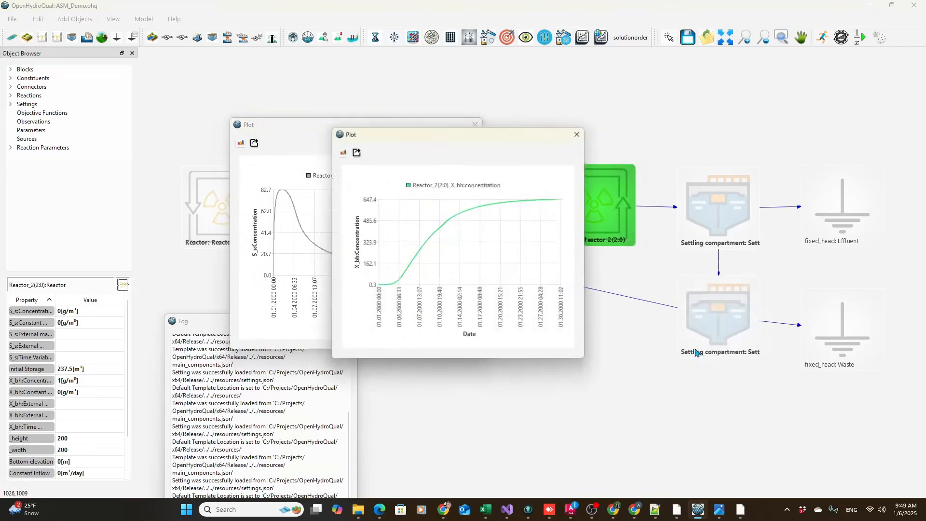
{"action": "left_click_drag", "start_coordinate": [464, 140], "coordinate": [625, 126]}
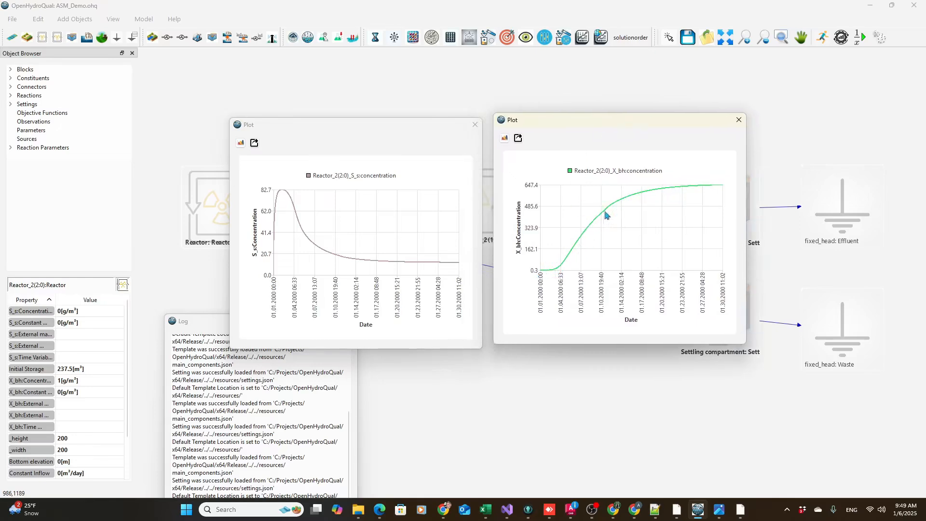
{"action": "left_click", "coordinate": [739, 119]}
{"action": "left_click", "coordinate": [475, 124]}
- Plot the S_s concentration results for Settling_compartment_1 and move the plot away from the clarifier blocks
{"action": "left_click", "coordinate": [722, 209]}
{"action": "right_click", "coordinate": [722, 208]}
{"action": "mouse_move", "coordinate": [732, 260]}
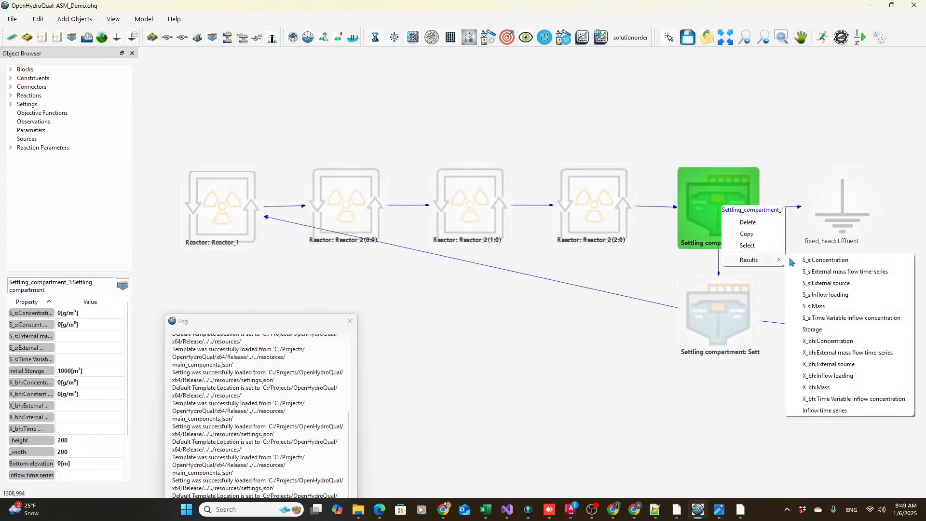
{"action": "left_click", "coordinate": [815, 261]}
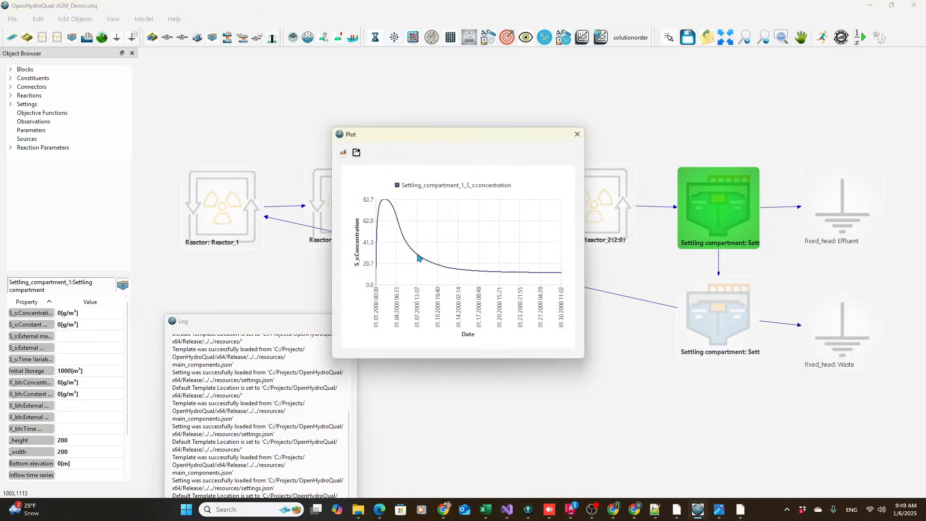
{"action": "left_click_drag", "start_coordinate": [496, 140], "coordinate": [340, 116]}
- Plot the X_bh concentration results for Settling_compartment_1 and place the plot above the clarifier's S_s plot
{"action": "left_click", "coordinate": [708, 216]}
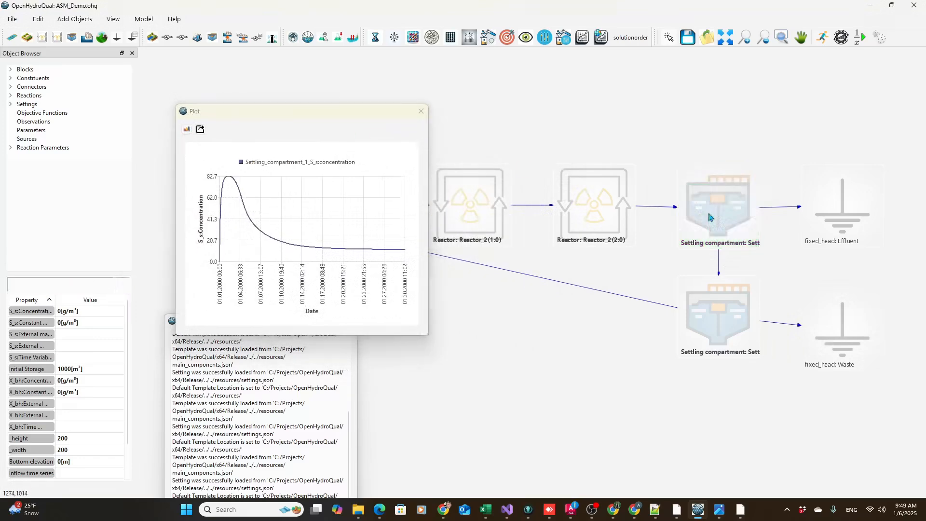
{"action": "right_click", "coordinate": [708, 217]}
{"action": "mouse_move", "coordinate": [735, 268]}
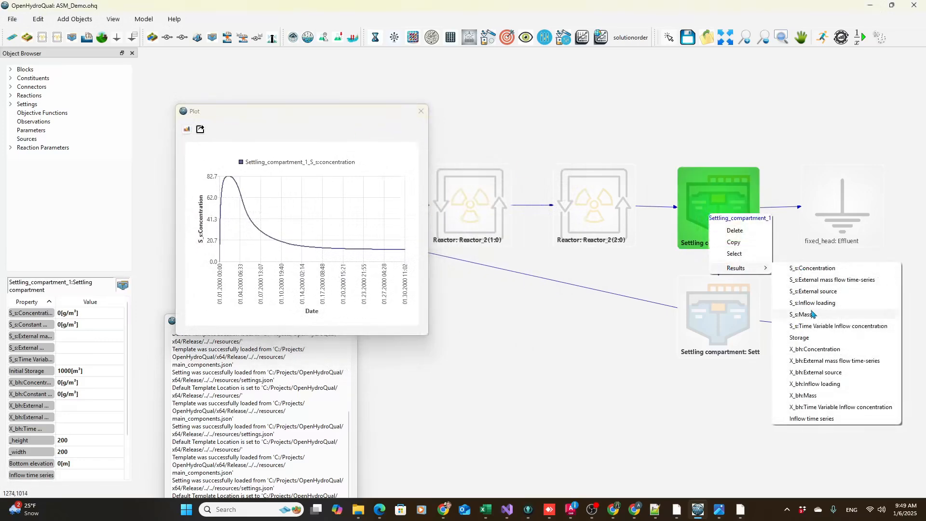
{"action": "left_click", "coordinate": [815, 349]}
{"action": "left_click_drag", "start_coordinate": [483, 137], "coordinate": [475, 80]}
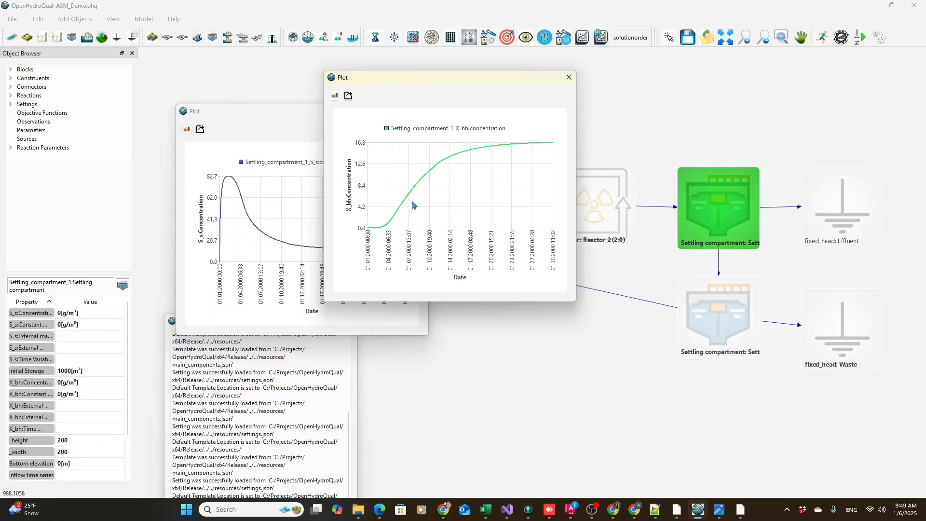
- Plot the X_bh concentration for Settling_compartment_2, compare it with the upper compartment's plot, and close all open plots
{"action": "left_click", "coordinate": [719, 315]}
{"action": "right_click", "coordinate": [719, 314]}
{"action": "mouse_move", "coordinate": [745, 366]}
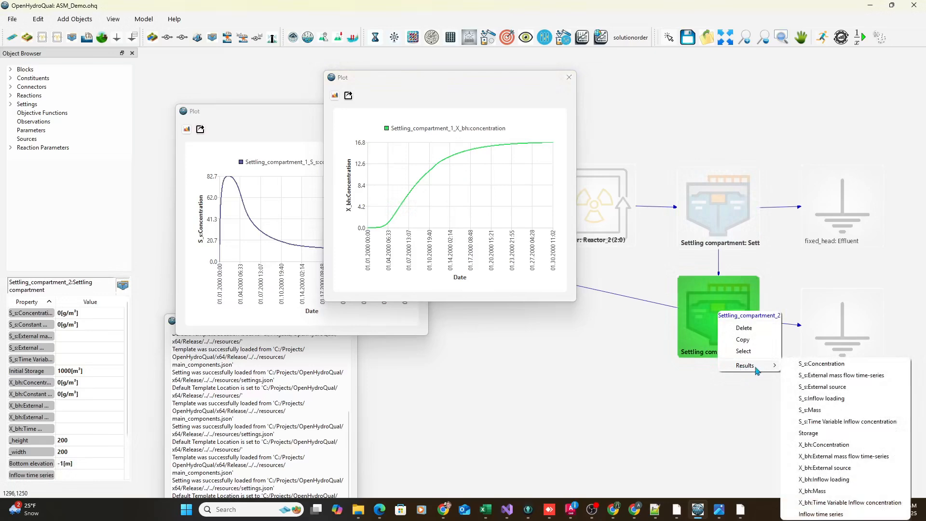
{"action": "left_click", "coordinate": [822, 446]}
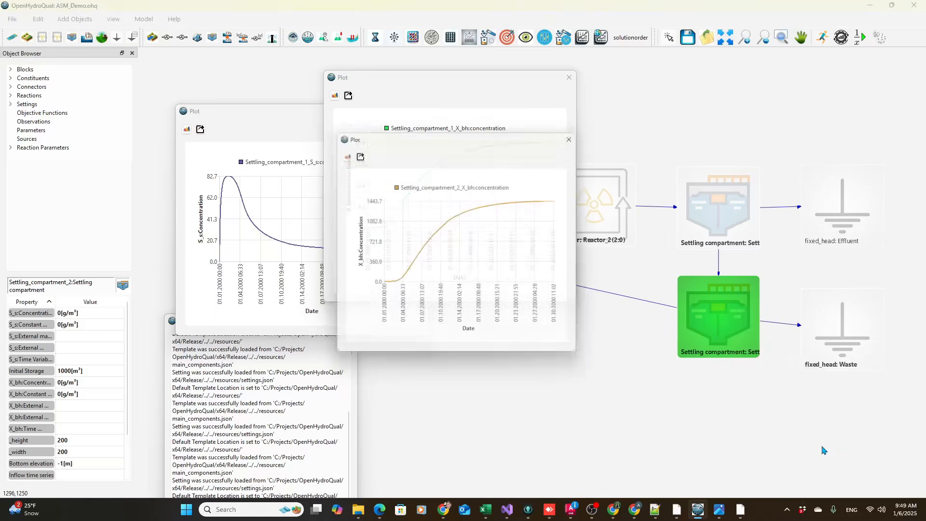
{"action": "left_click_drag", "start_coordinate": [446, 136], "coordinate": [541, 208]}
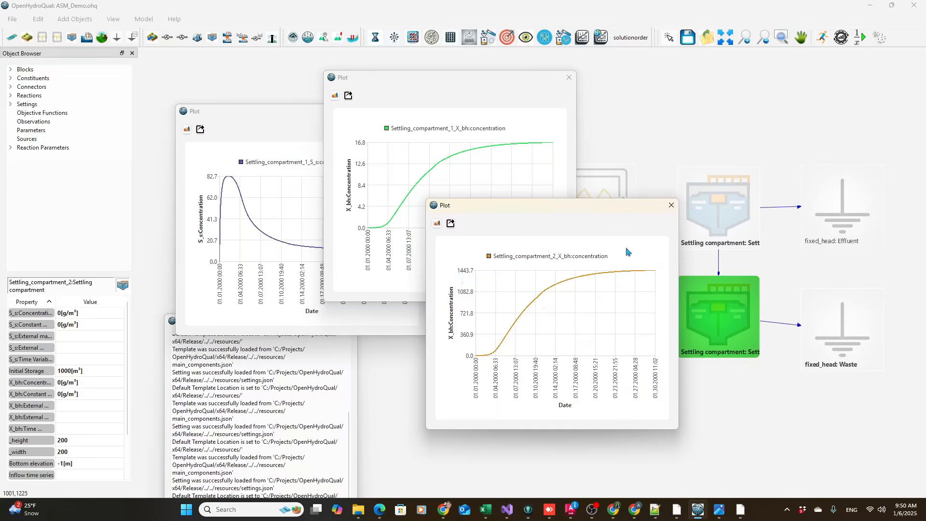
{"action": "left_click", "coordinate": [671, 206]}
{"action": "left_click", "coordinate": [569, 78]}
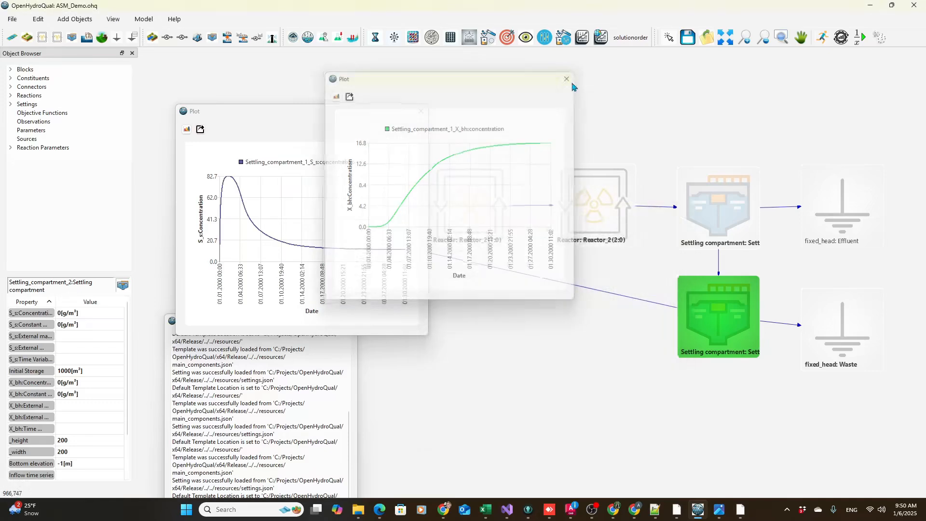
{"action": "left_click", "coordinate": [422, 111]}
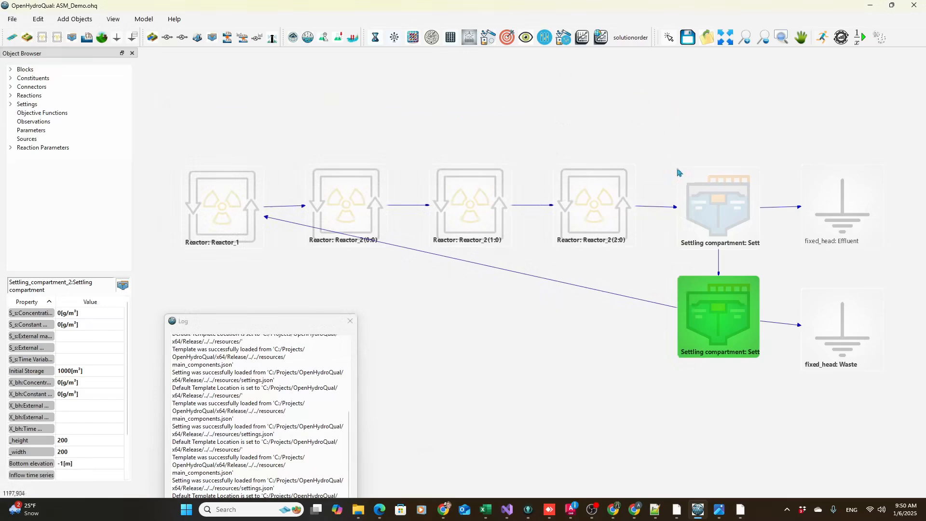
{"action": "mouse_move", "coordinate": [589, 516]}
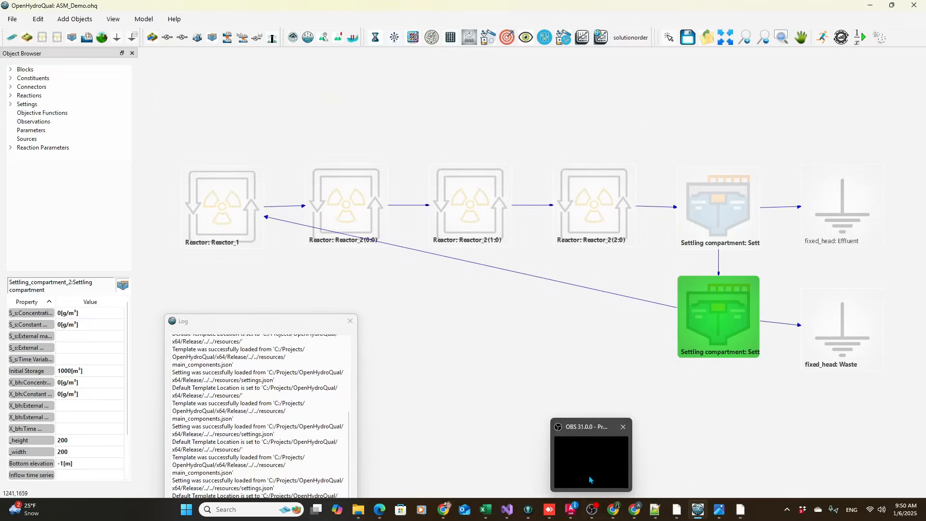